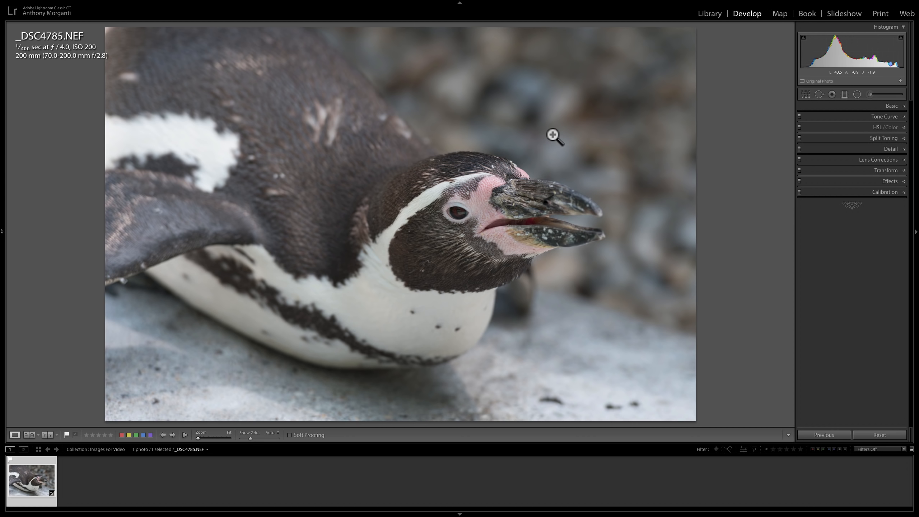
Review the white balance presets, keeping As Shot, and check the photo's lens correction profile settings.
click(887, 107)
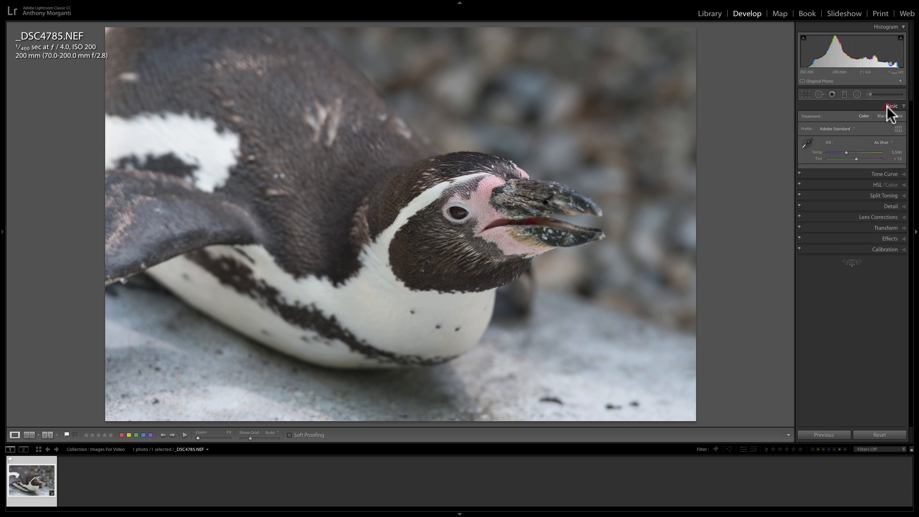
click(883, 143)
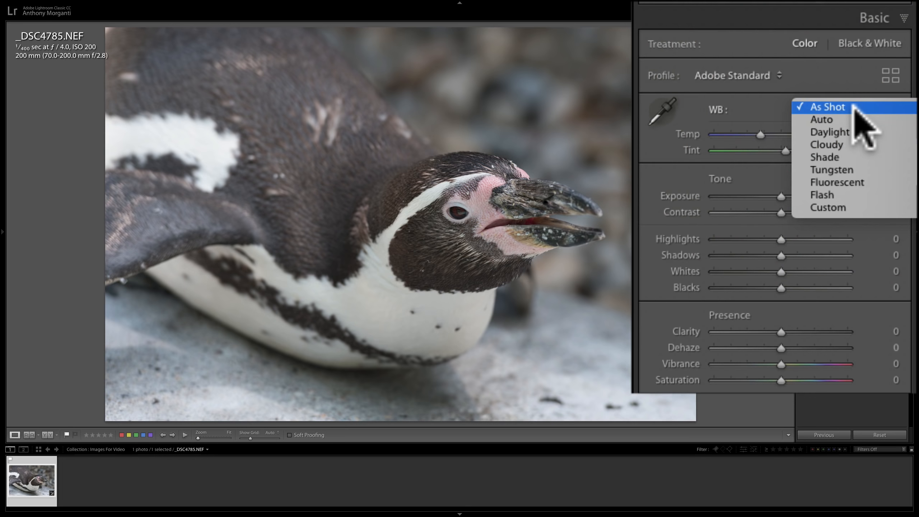
click(857, 106)
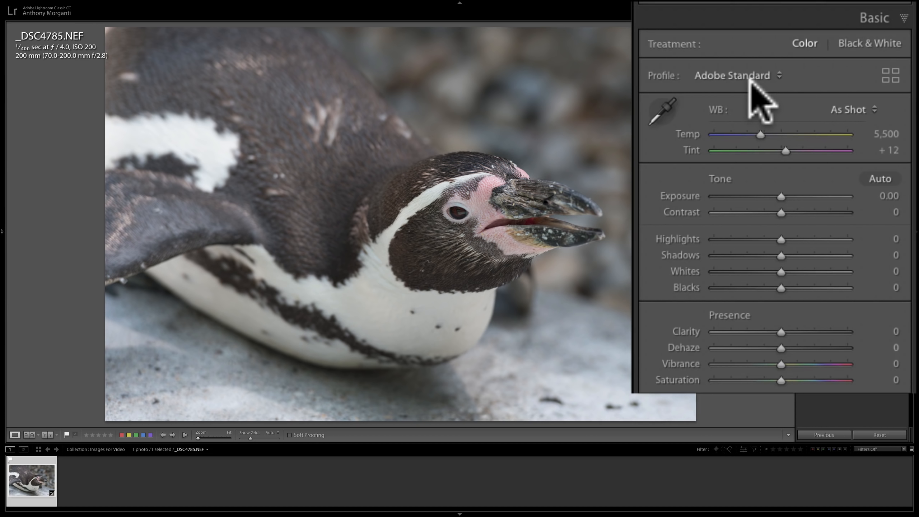
click(884, 104)
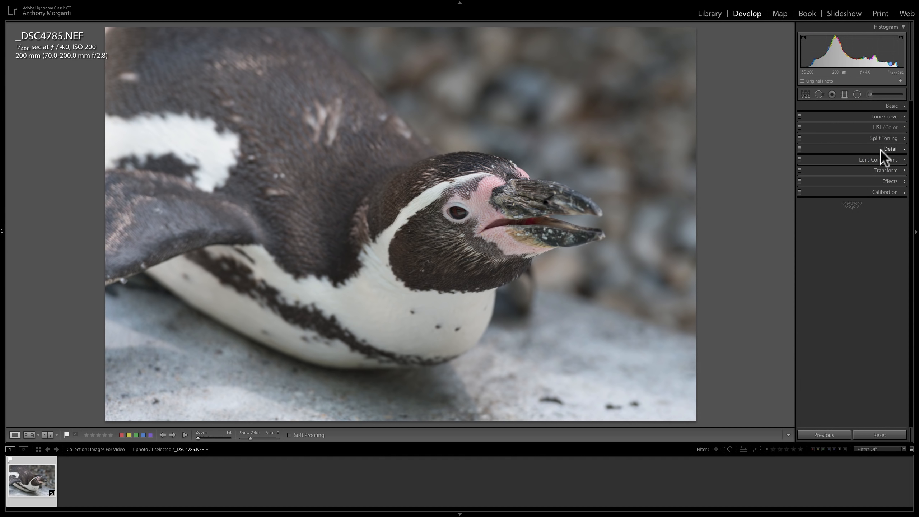
click(881, 160)
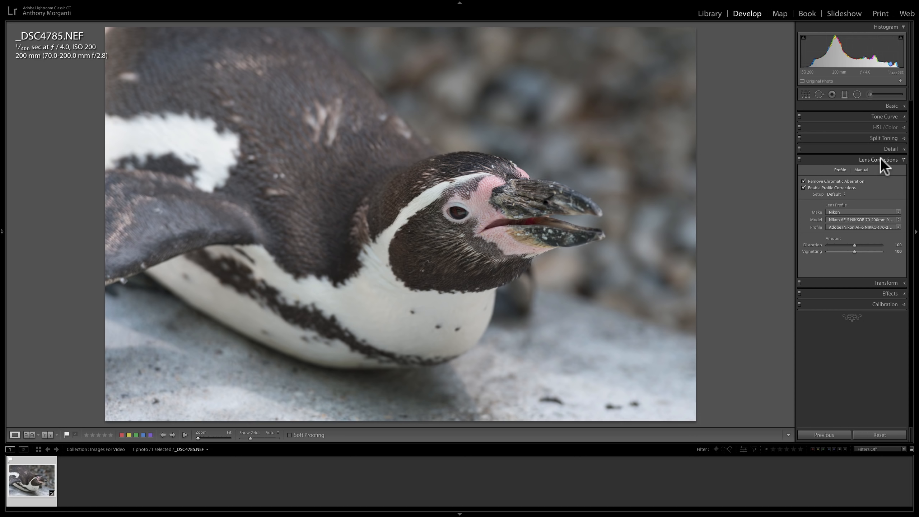
click(881, 159)
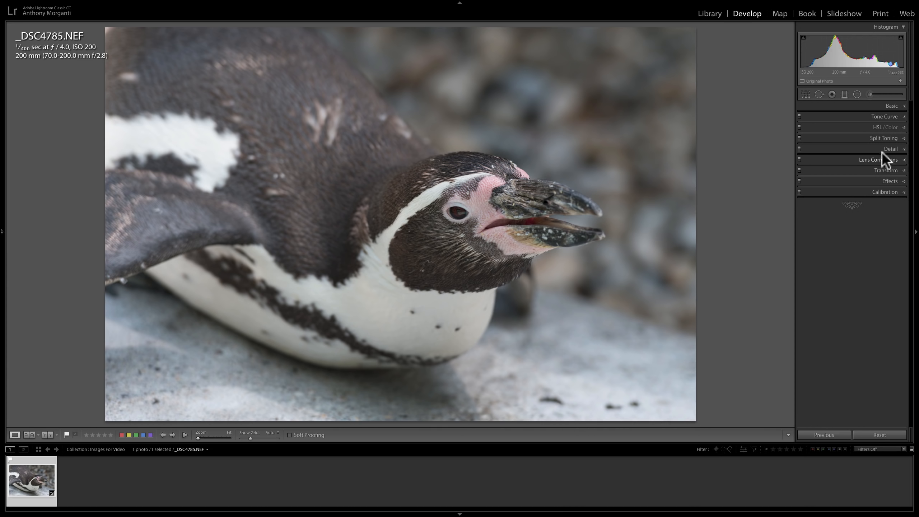
Try a sharpening amount of 25 on the penguin photo and return it to 0.
click(885, 150)
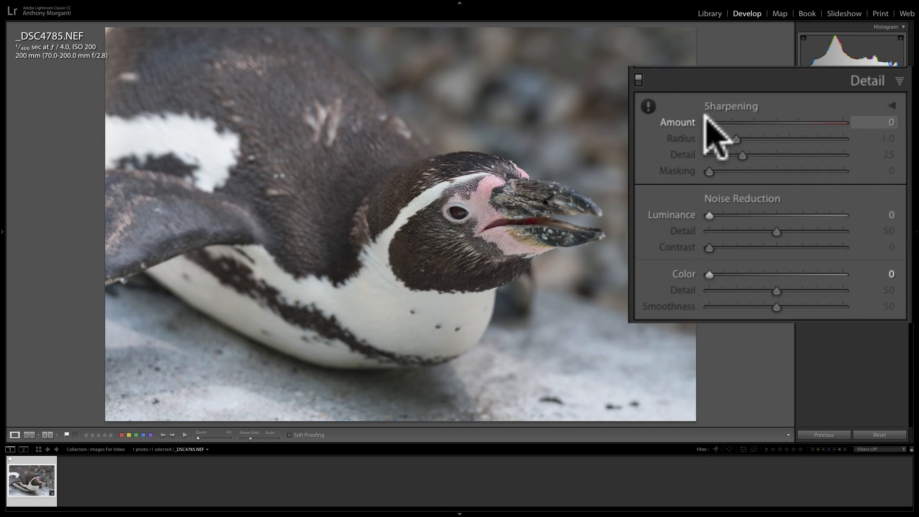
drag(708, 124, 729, 122)
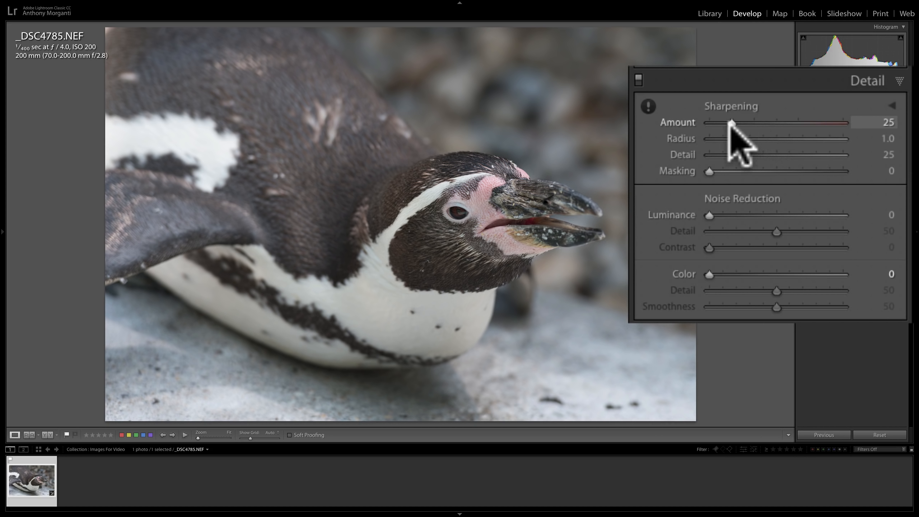
drag(732, 123, 615, 109)
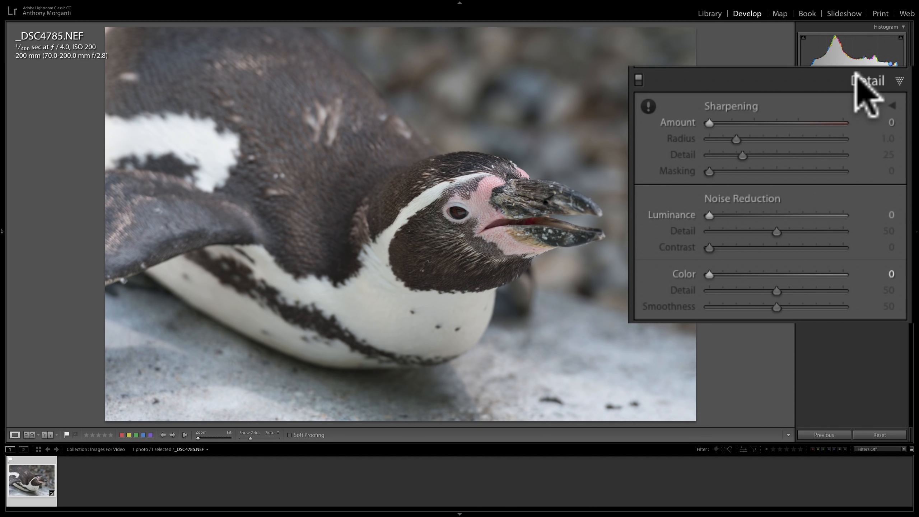
click(888, 148)
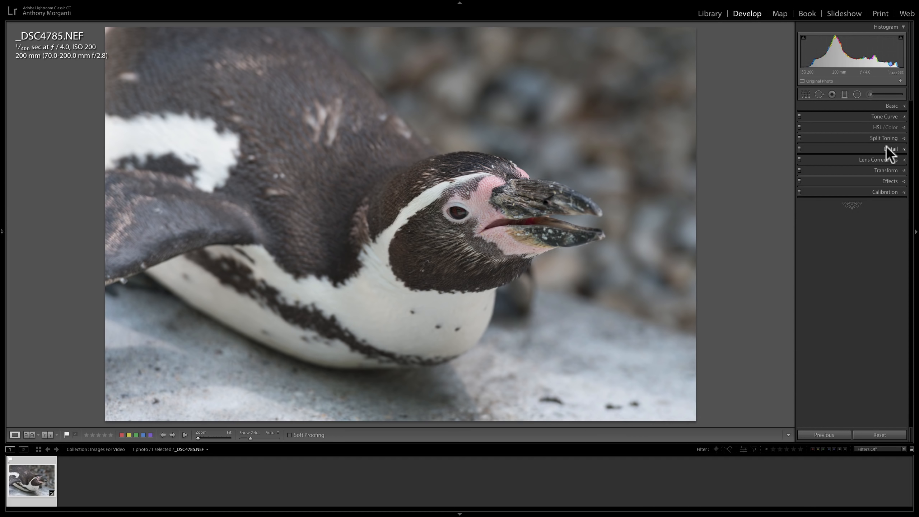
Examine the photo's sharpening and noise reduction settings and its basic tone settings.
click(886, 146)
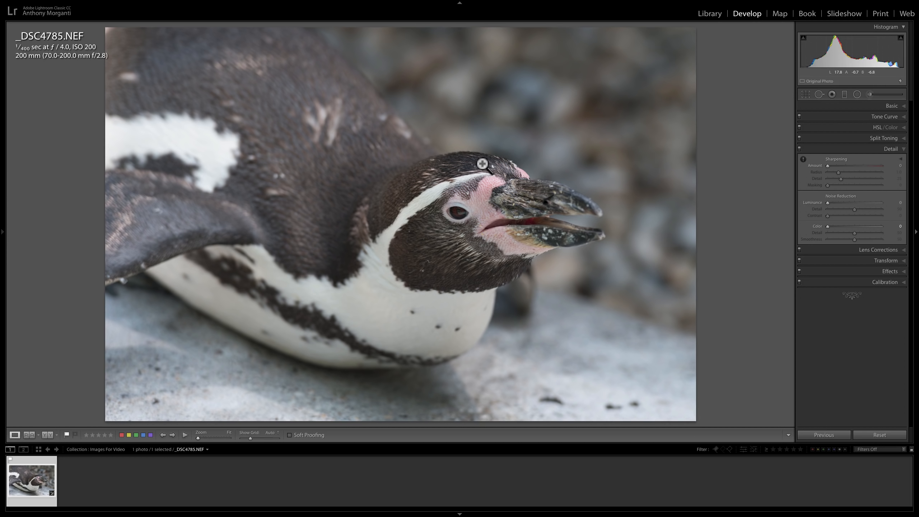
click(887, 148)
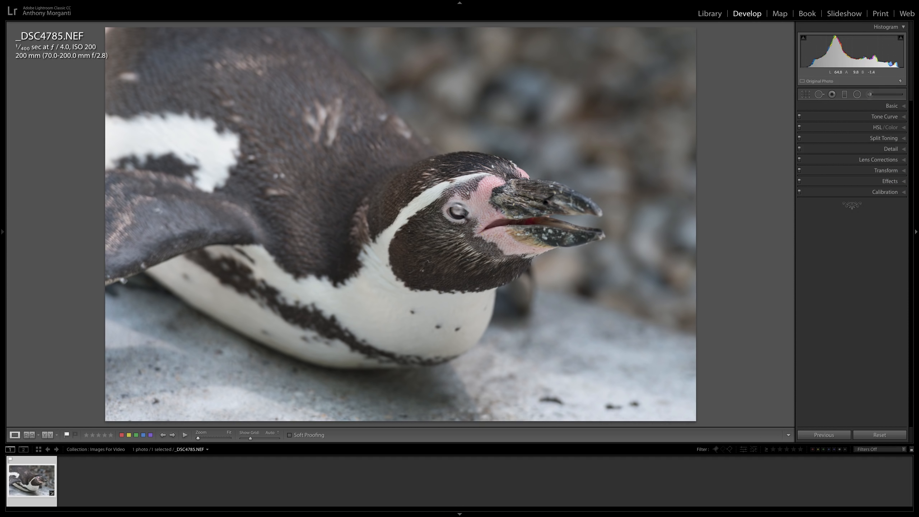
click(889, 106)
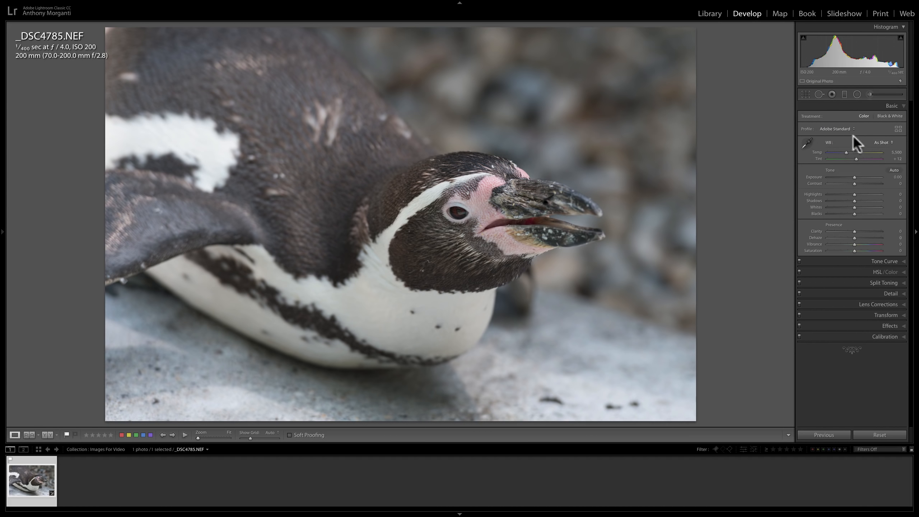
click(889, 106)
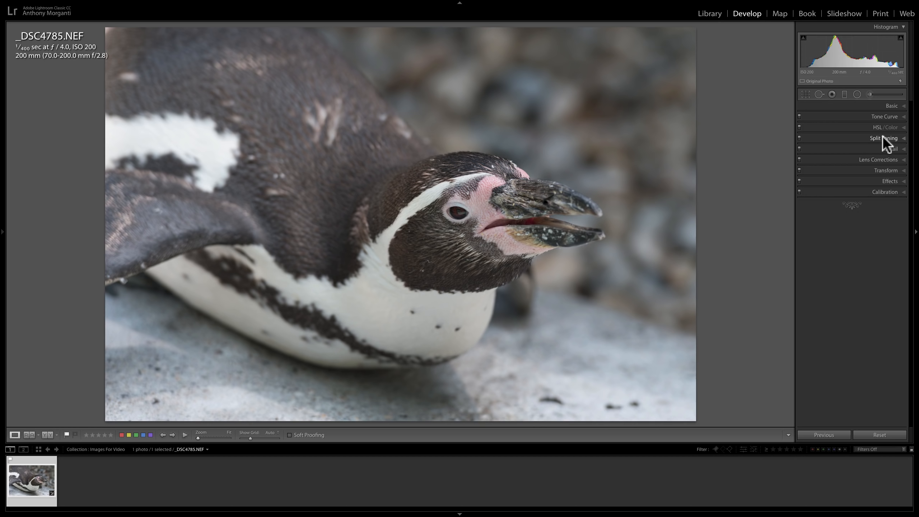
click(894, 149)
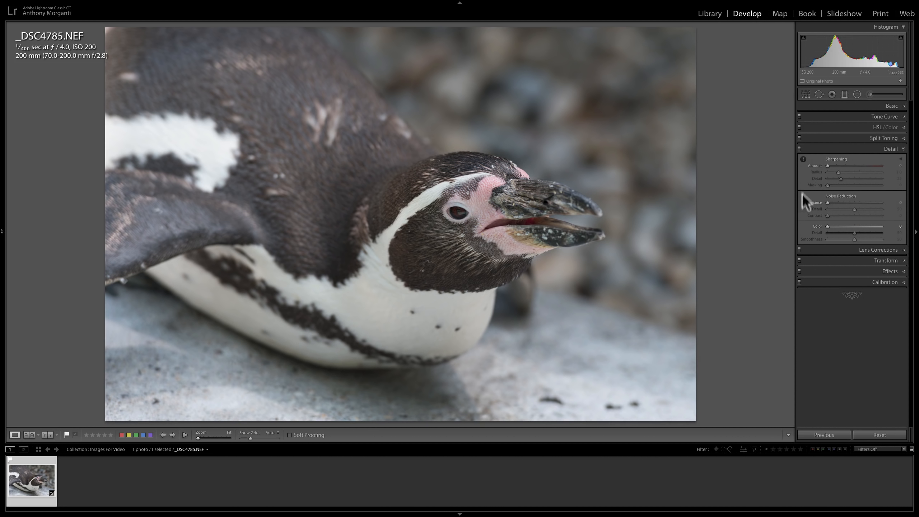
click(885, 148)
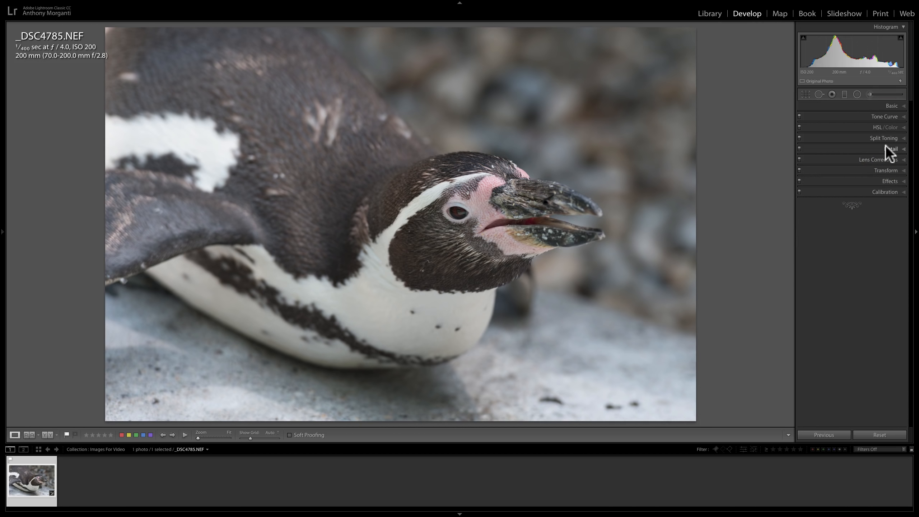
Send the photo to Sharpener Pro 3: RAW Presharpener as a copy with Lightroom adjustments, using TIFF as the file format.
right_click(451, 144)
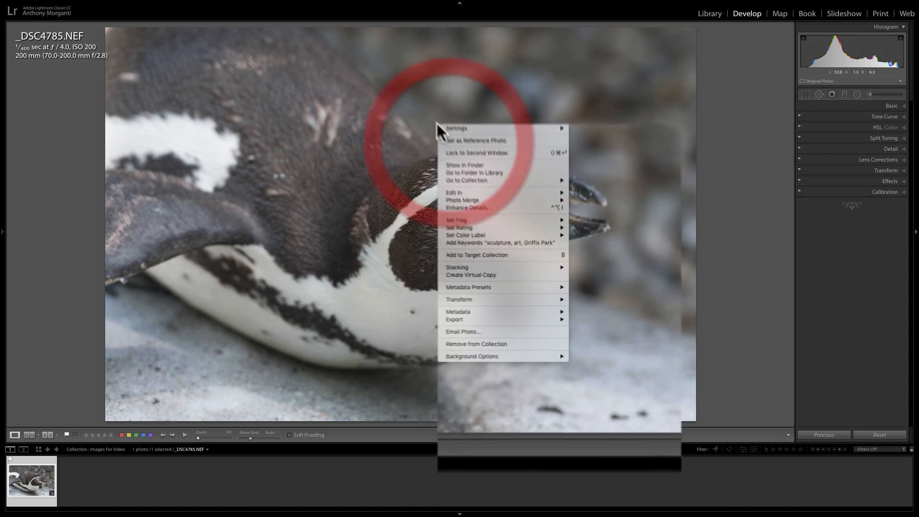
mouse_move(526, 96)
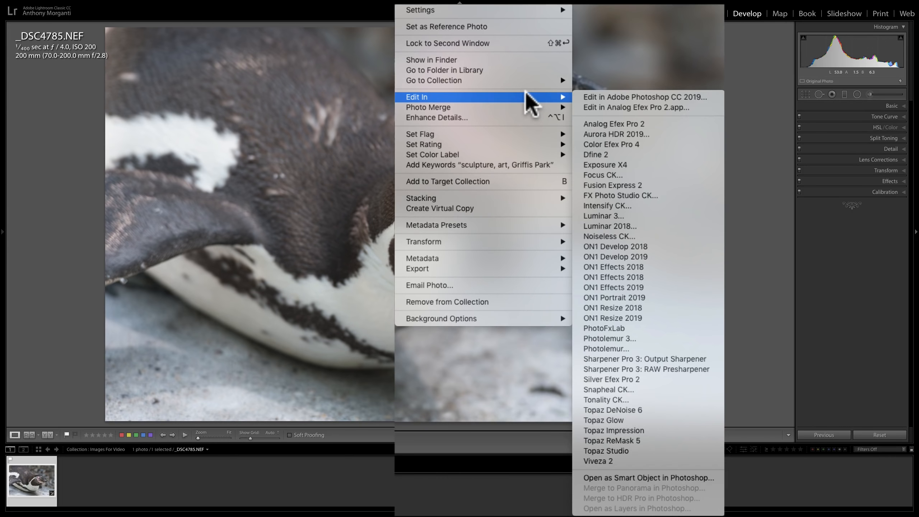
click(660, 370)
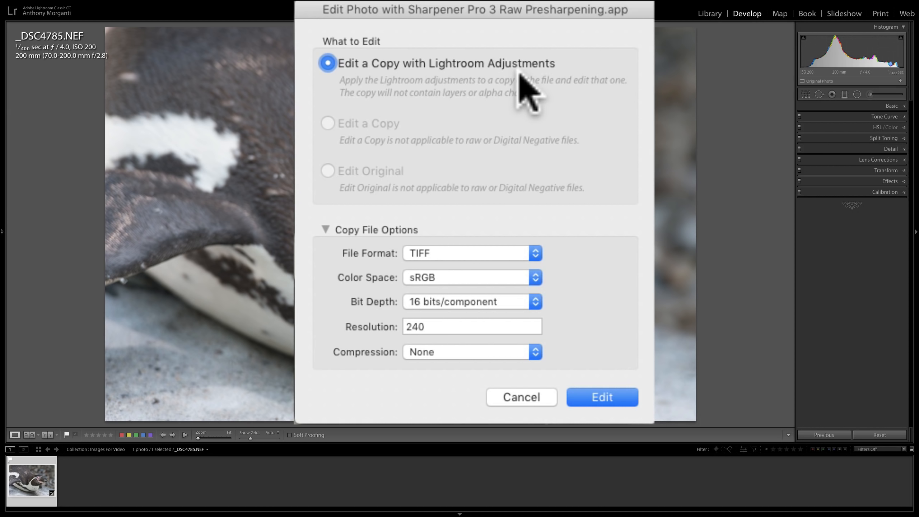
click(536, 254)
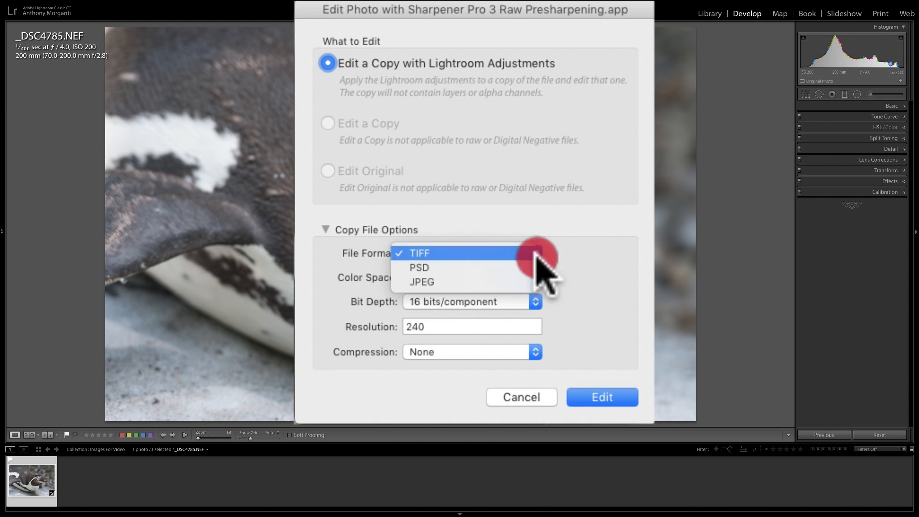
click(450, 251)
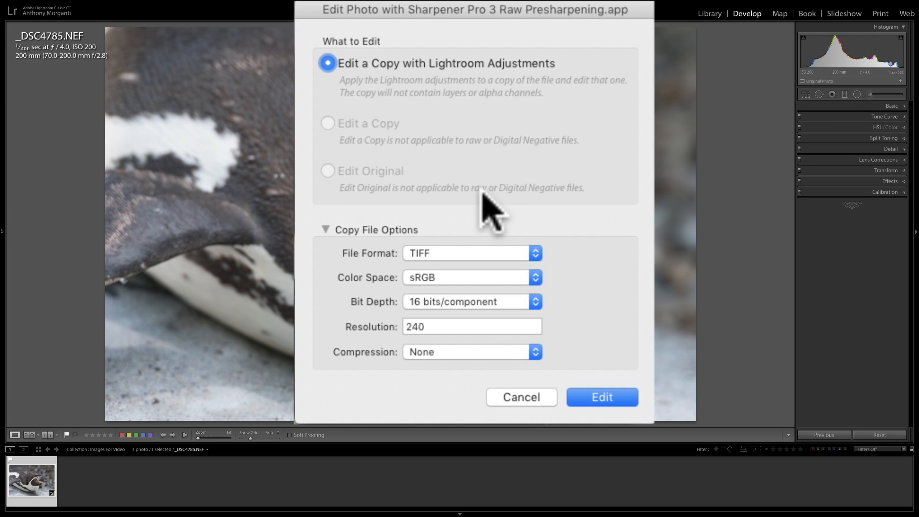
Try the ProPhoto RGB color space and resolutions of 240 and 300 for the TIFF copy.
click(538, 278)
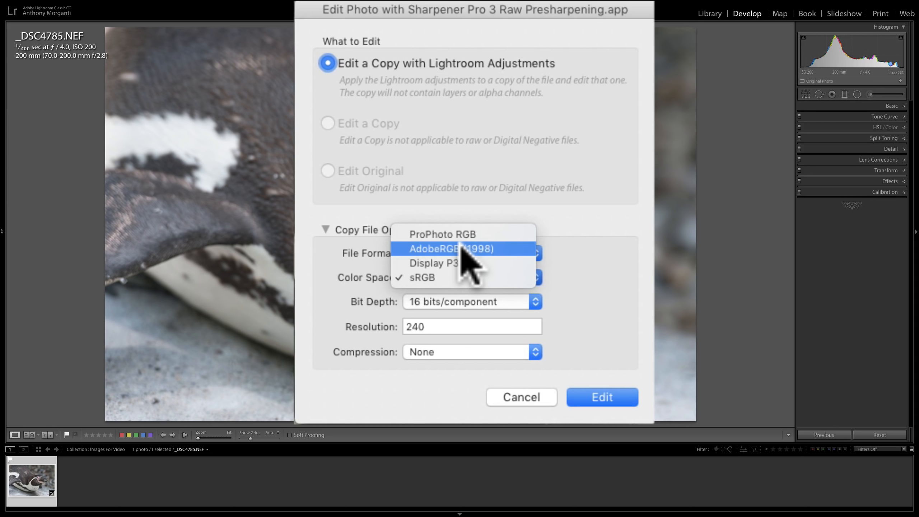
click(459, 235)
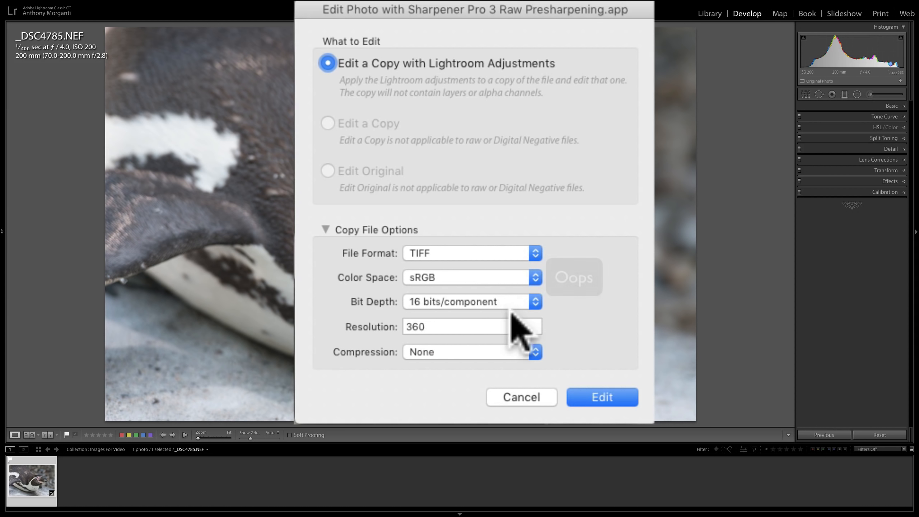
double_click(417, 326)
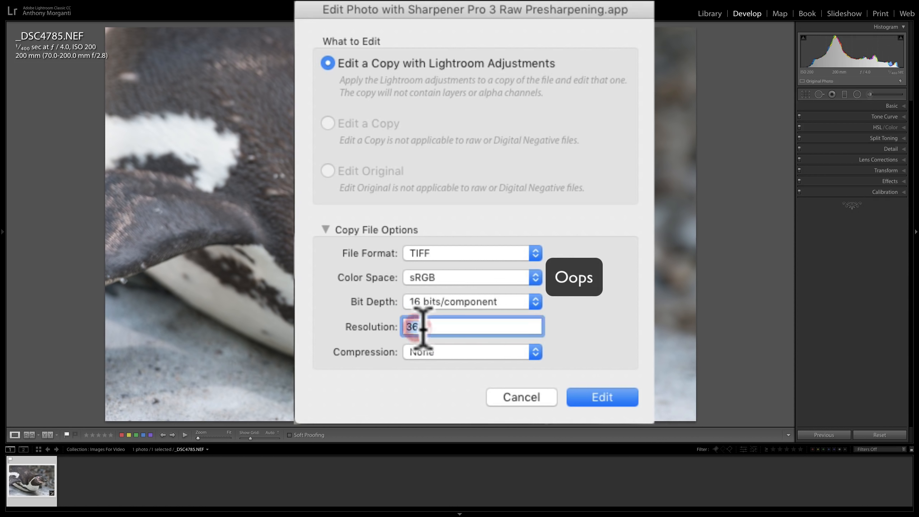
text(240)
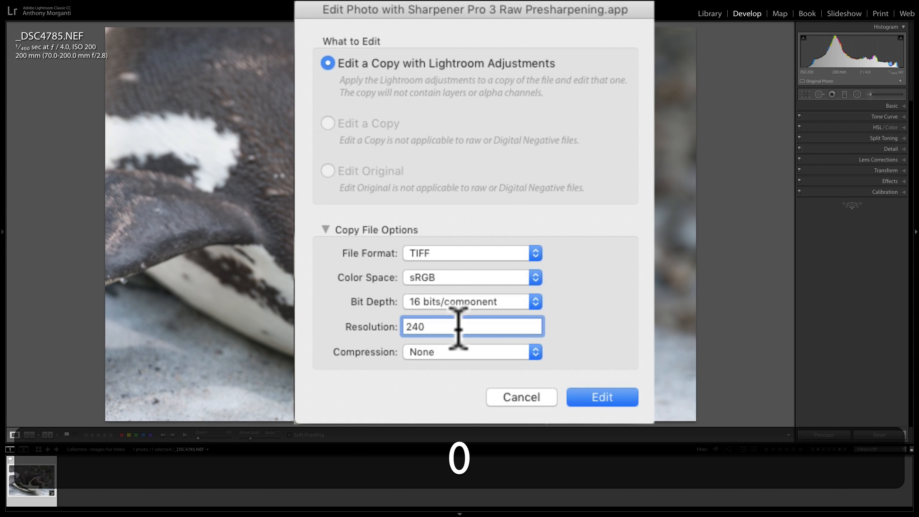
drag(457, 328, 356, 326)
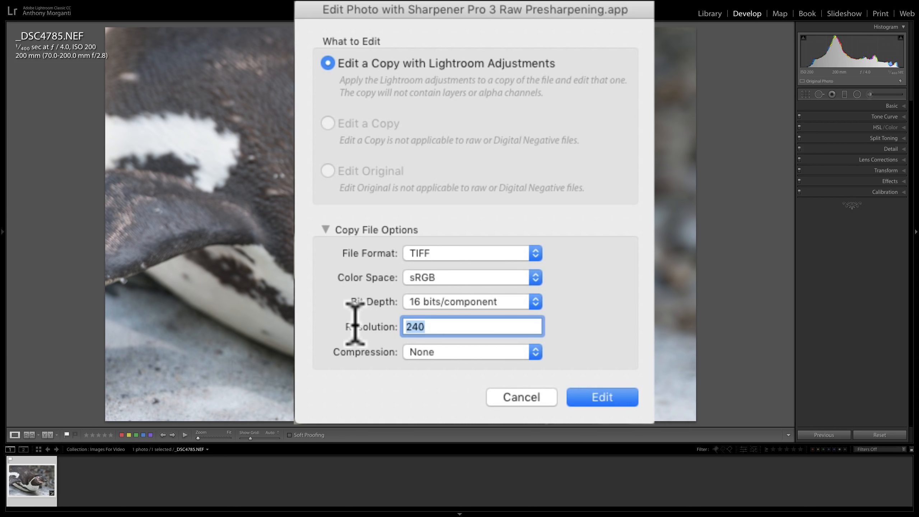
text(300)
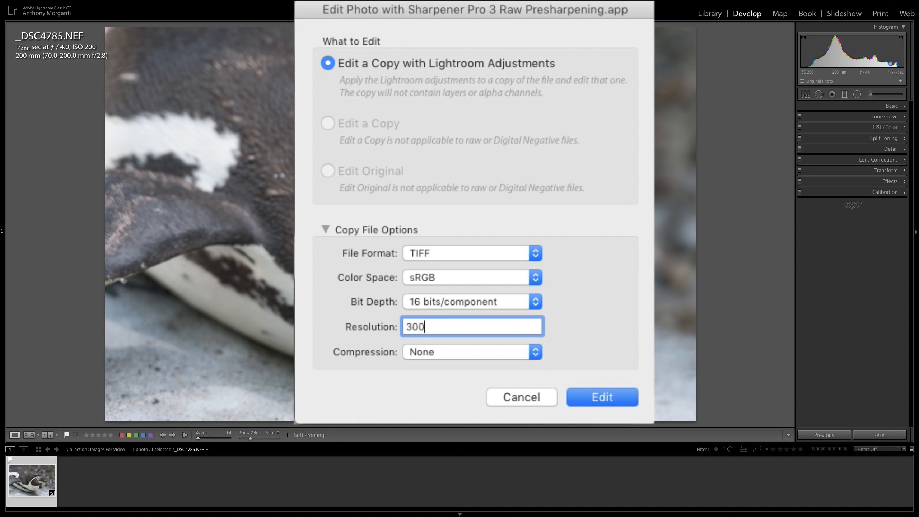
Set the copy's resolution to 360 and open it for editing in Sharpener Pro 3 RAW Presharpener.
double_click(448, 324)
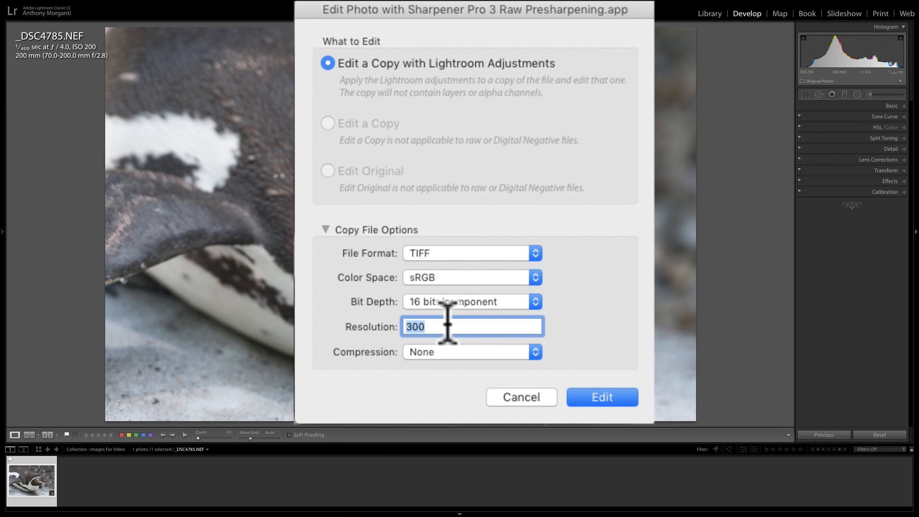
text(360)
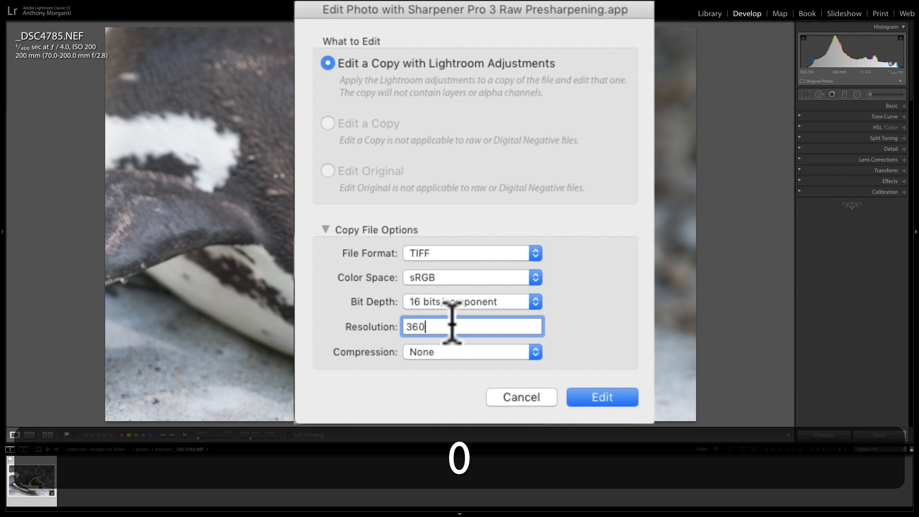
click(452, 324)
click(593, 321)
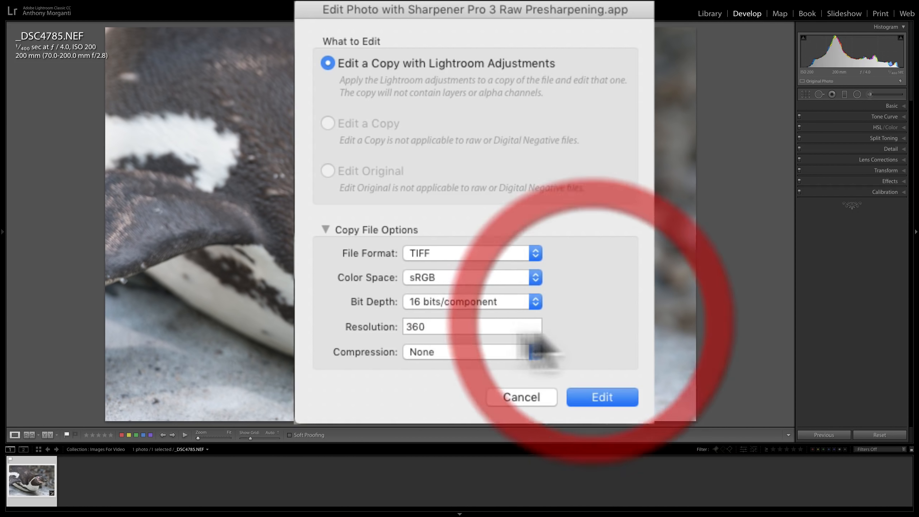
click(601, 397)
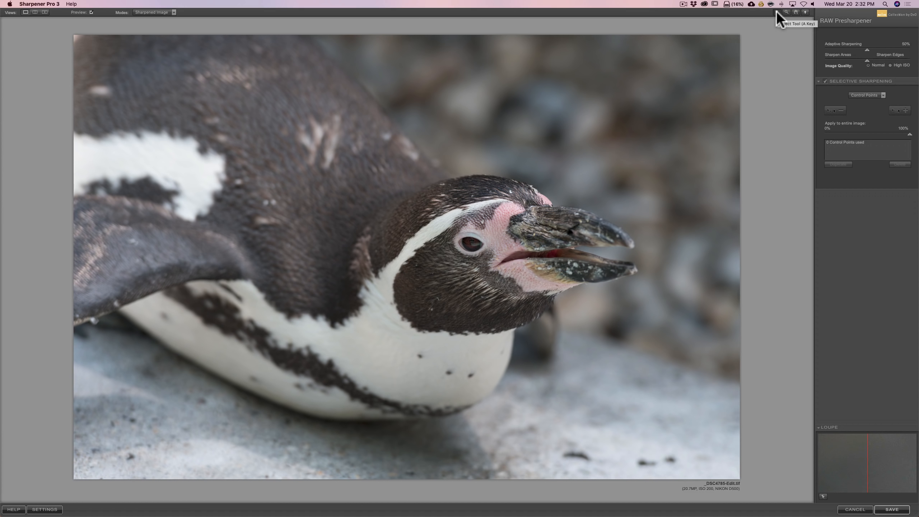
Examine the penguin's eye at 100% and compare the image with the sharpening preview off and on.
click(472, 242)
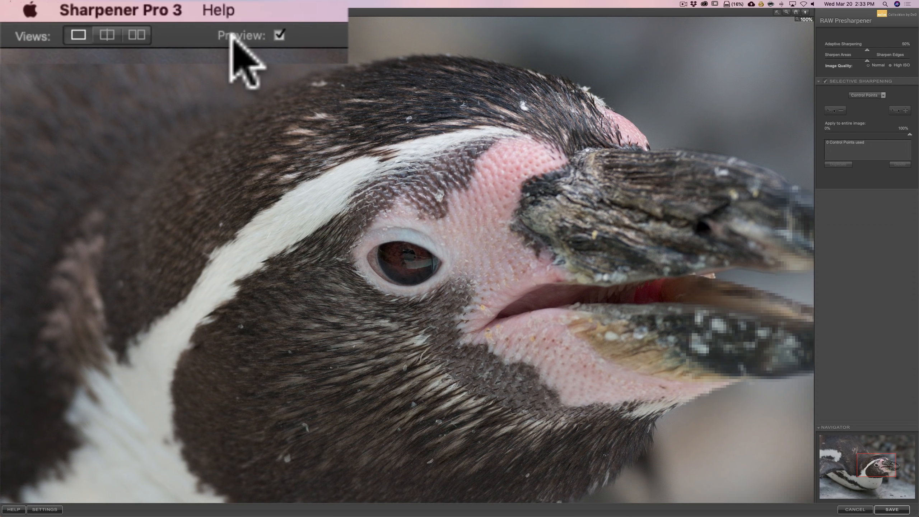
click(279, 35)
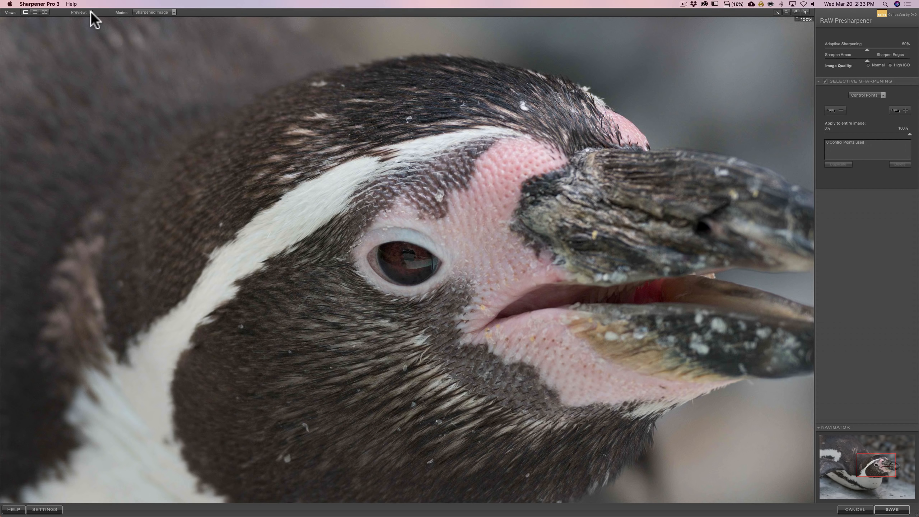
click(92, 13)
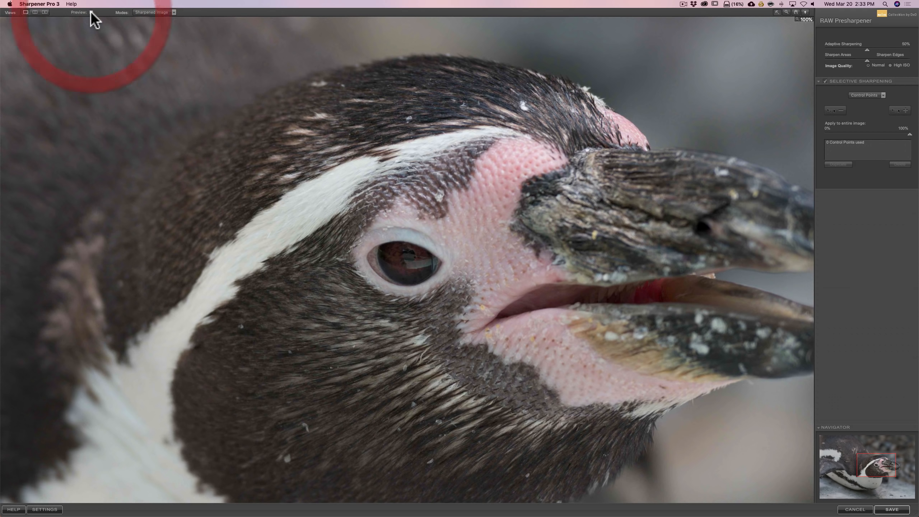
click(91, 12)
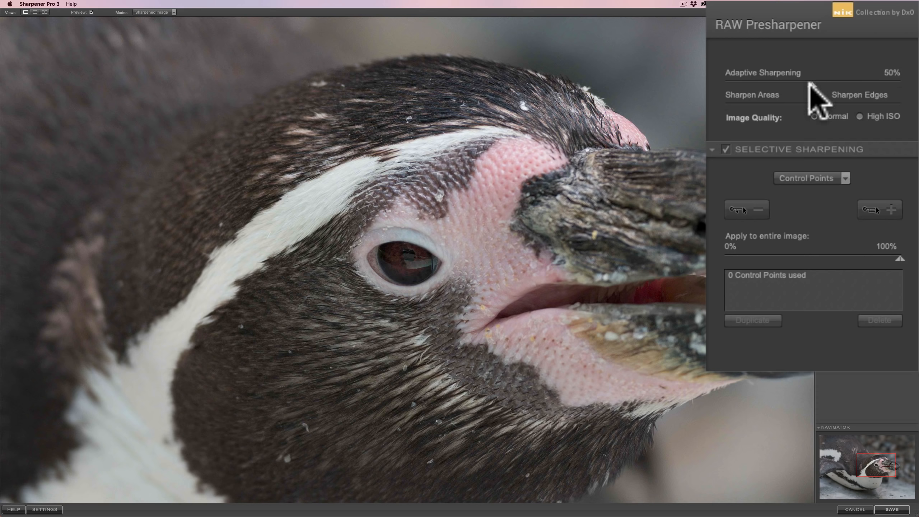
Try Adaptive Sharpening at 0% and at 100%, and compare the penguin with the sharpening preview off and on.
drag(813, 82, 726, 82)
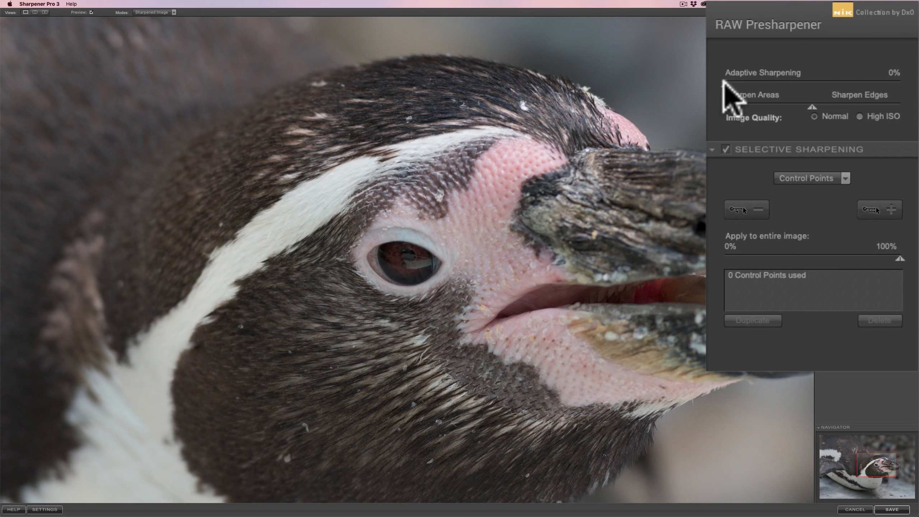
drag(726, 83, 916, 83)
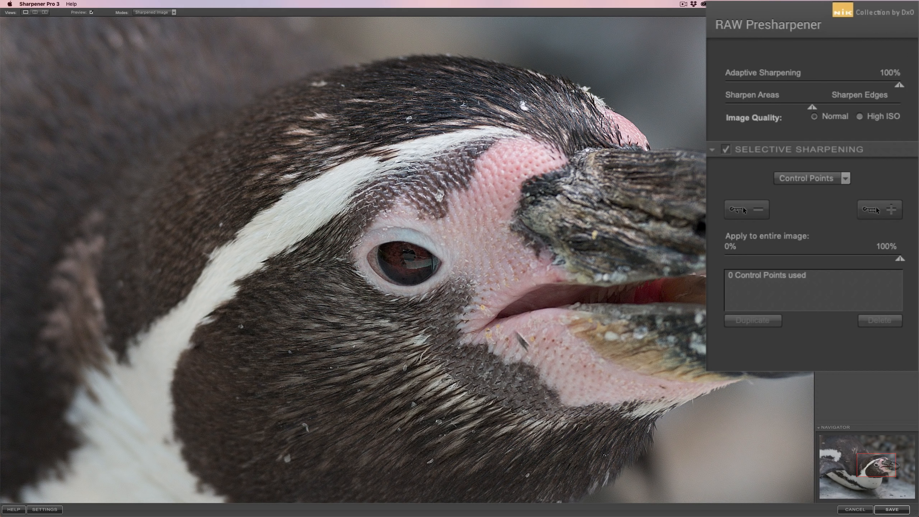
click(91, 12)
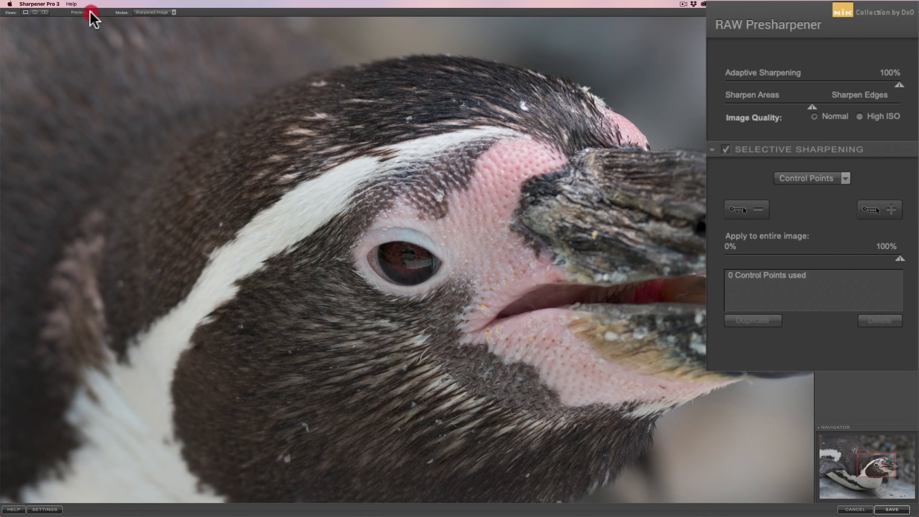
click(91, 13)
click(91, 12)
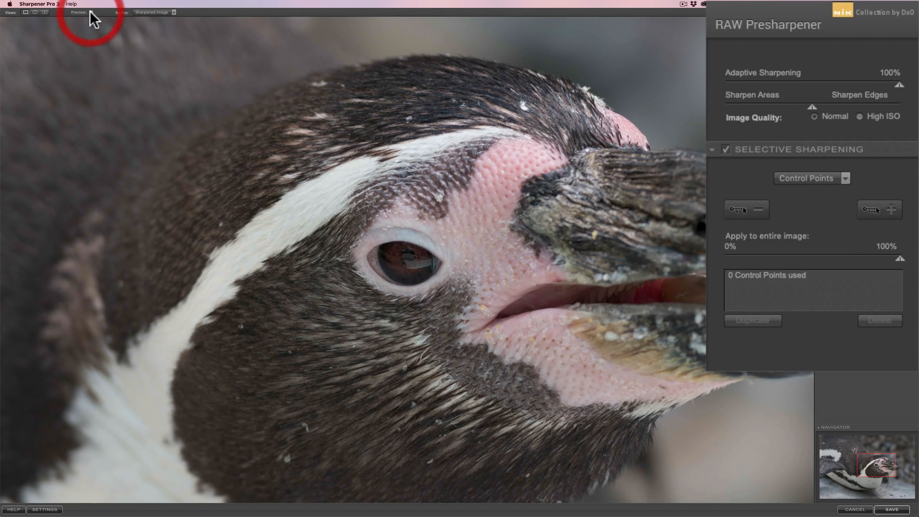
click(91, 13)
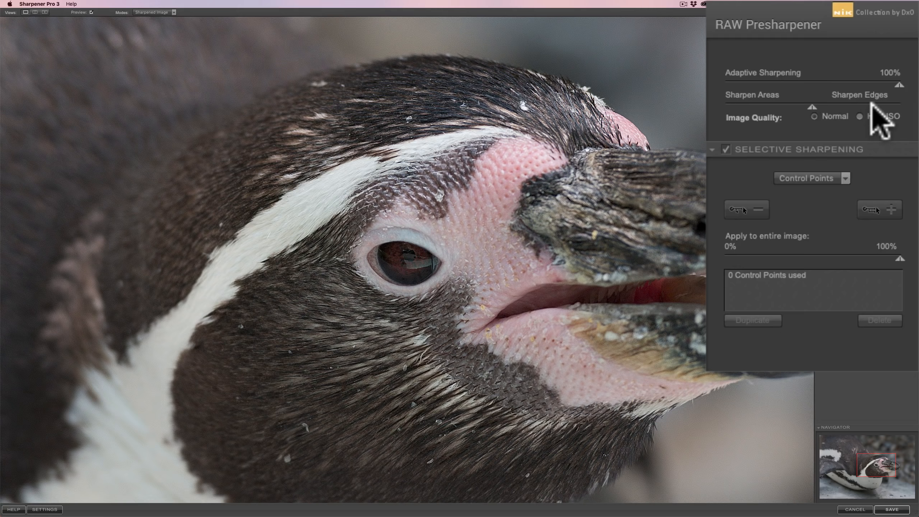
Try the sharpening balance fully toward Sharpen Edges and examine the penguin's whole beak.
click(840, 107)
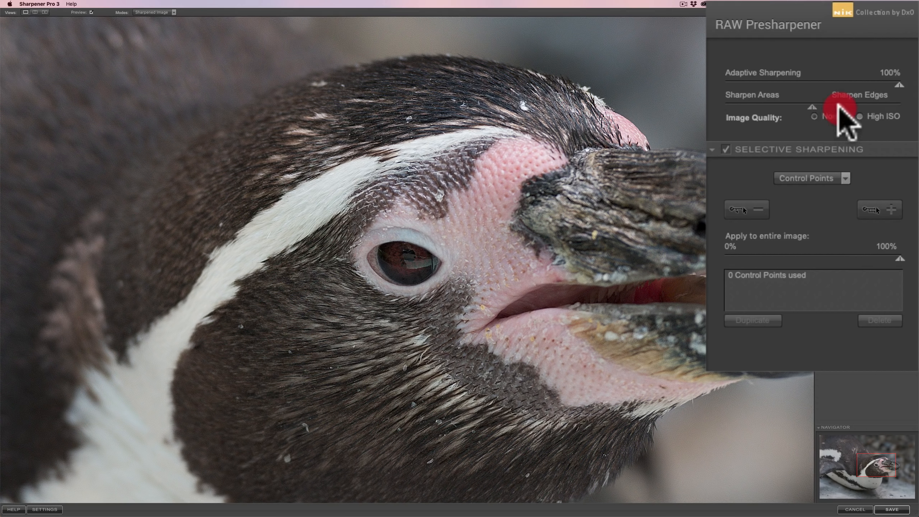
drag(840, 107, 905, 112)
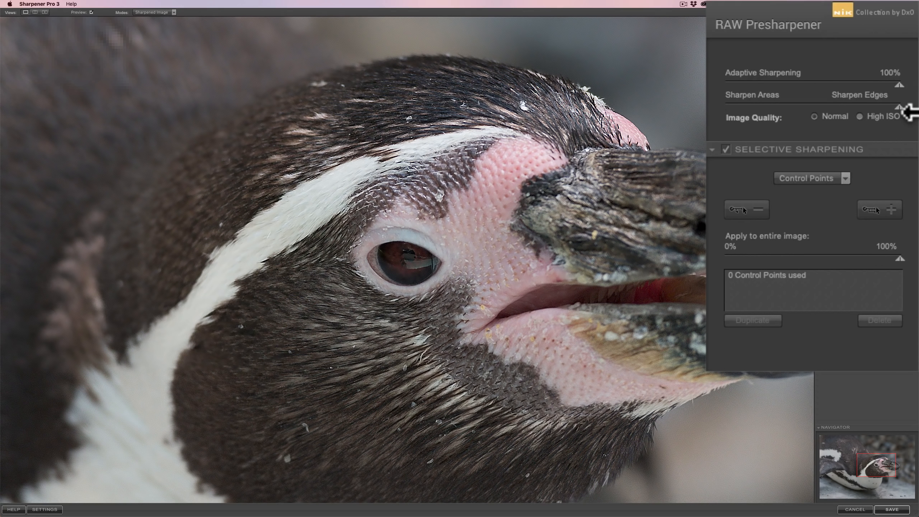
mouse_move(891, 470)
mouse_down()
mouse_move(884, 456)
mouse_move(894, 457)
mouse_move(898, 478)
mouse_move(896, 467)
mouse_up()
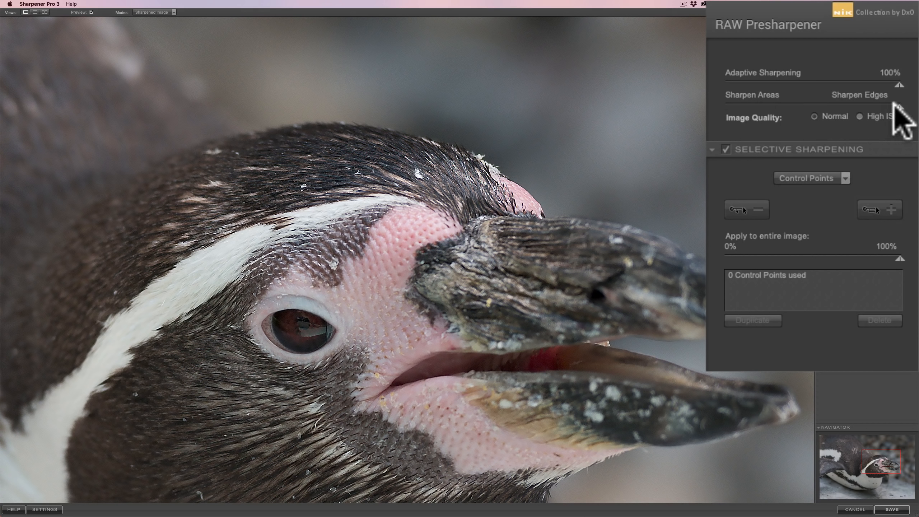
Try the balance fully toward Sharpen Areas with High ISO and Normal image quality, and return the balance to the middle.
drag(895, 103, 725, 105)
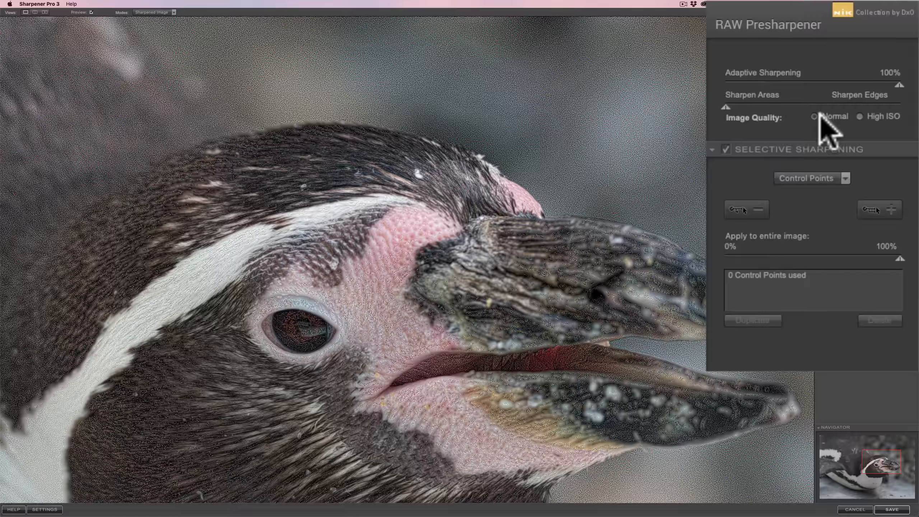
click(861, 116)
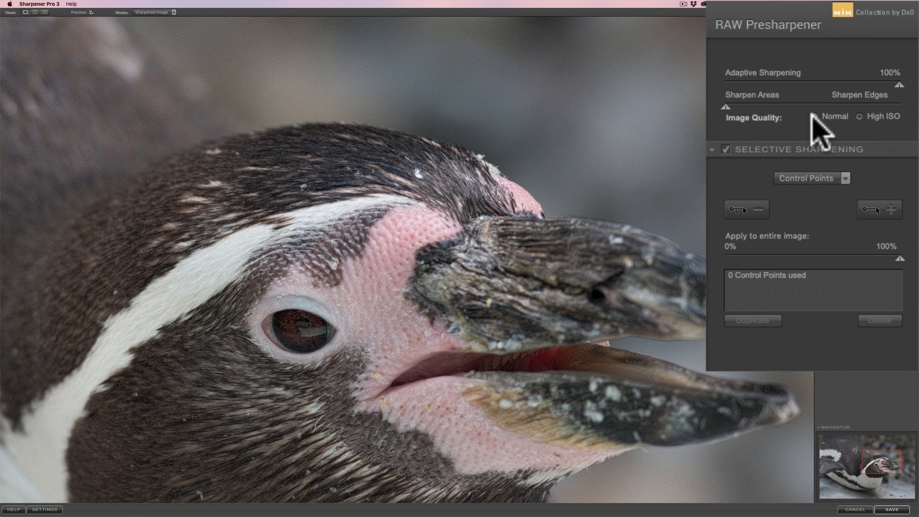
click(860, 116)
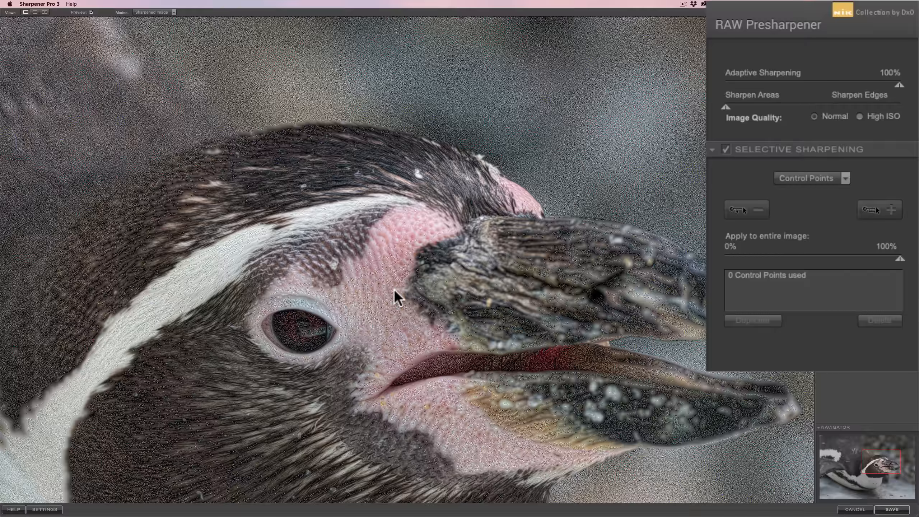
drag(726, 107, 813, 103)
click(814, 104)
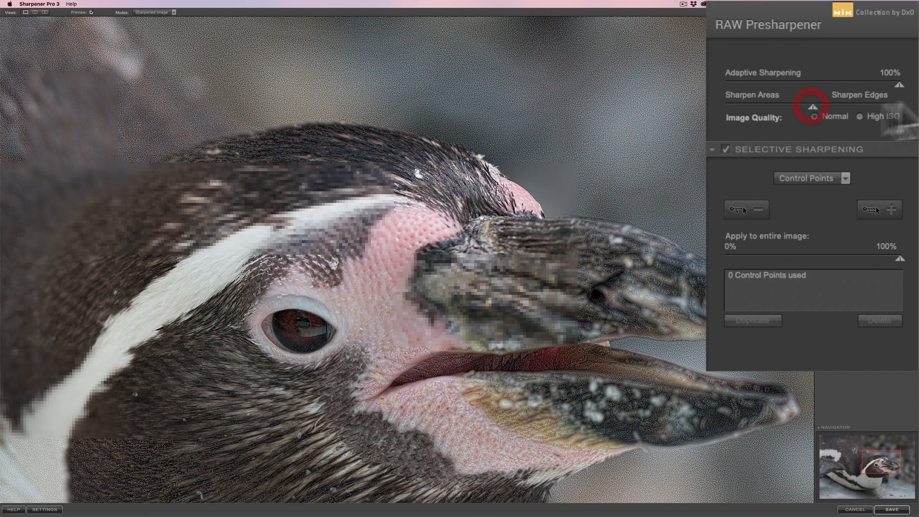
Set Adaptive Sharpening to 64% and shift the Areas/Edges balance slightly toward Sharpen Edges.
drag(898, 84, 842, 83)
click(842, 83)
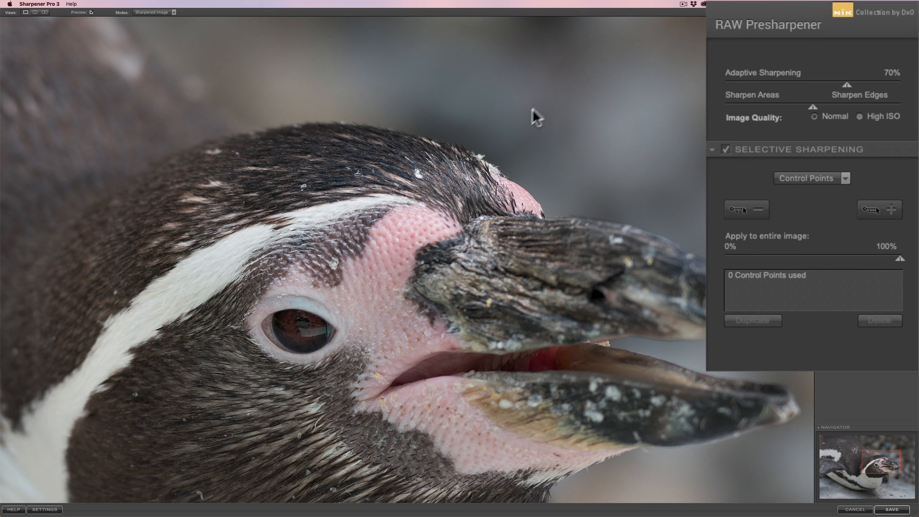
click(849, 85)
drag(849, 85, 837, 83)
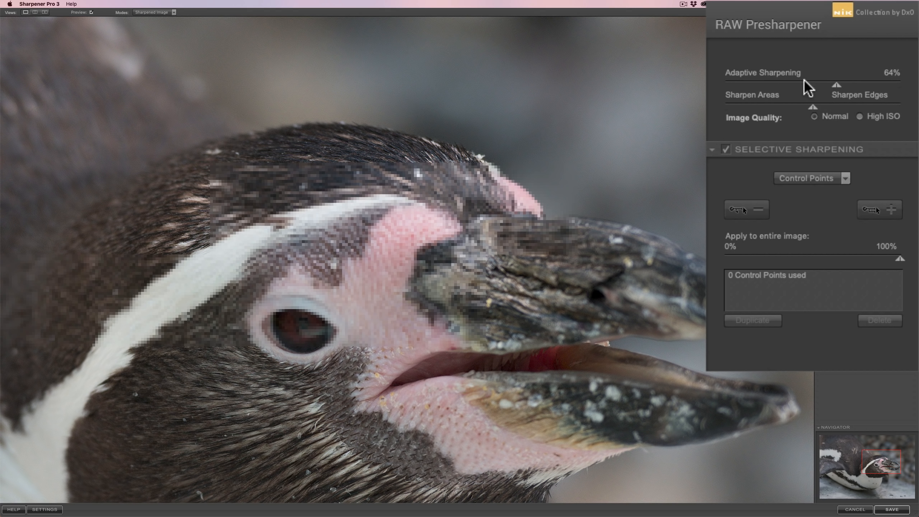
click(812, 104)
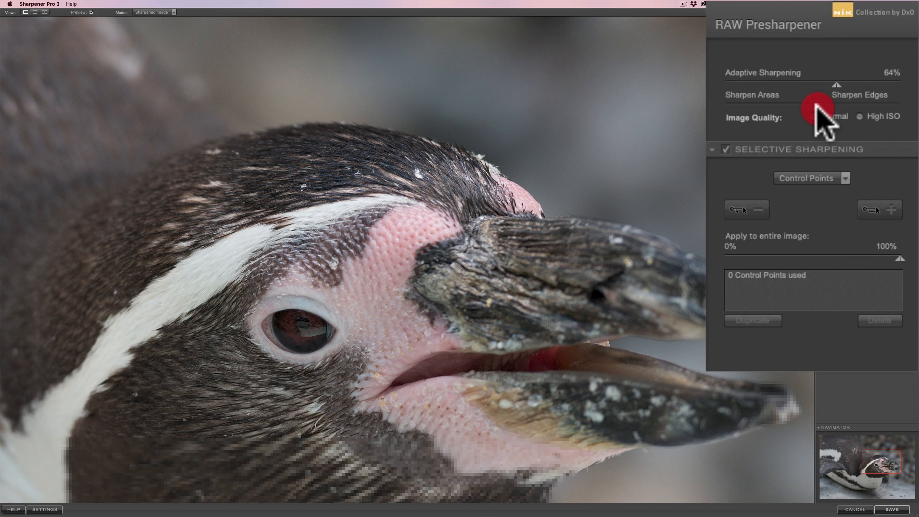
drag(815, 103, 804, 104)
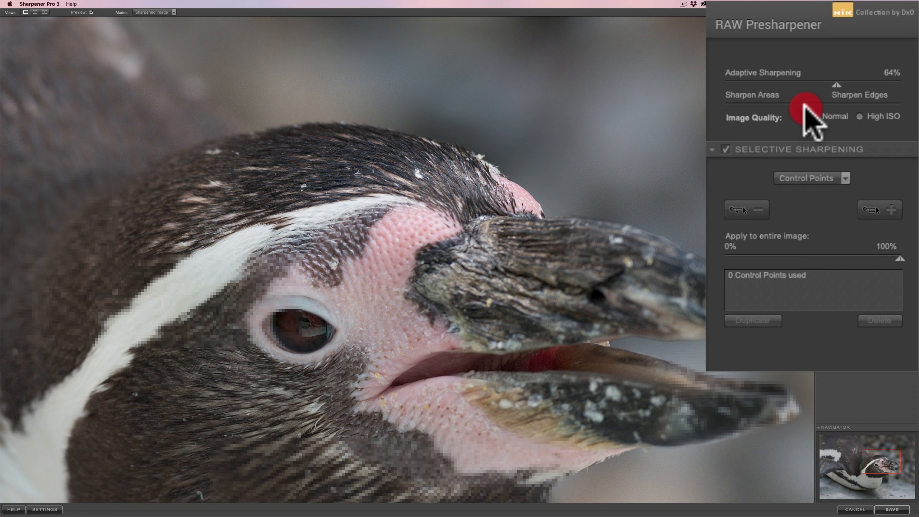
drag(804, 106, 809, 104)
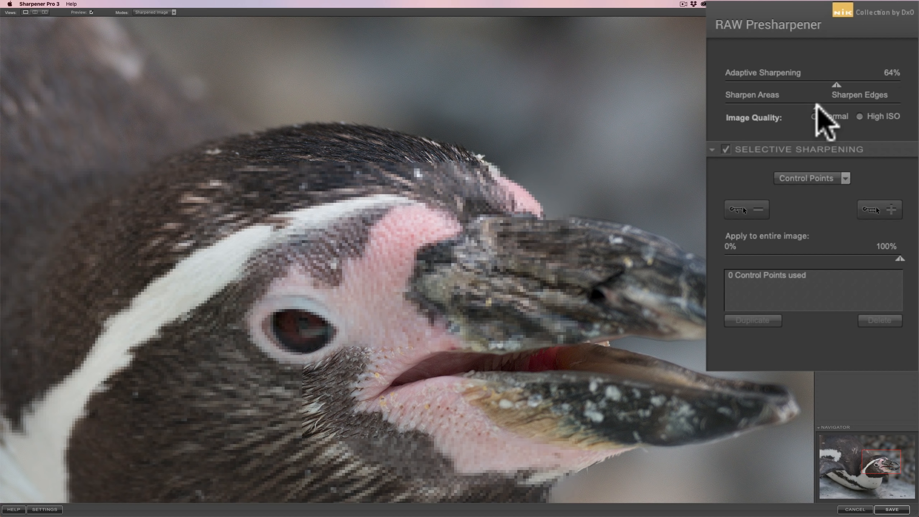
click(819, 104)
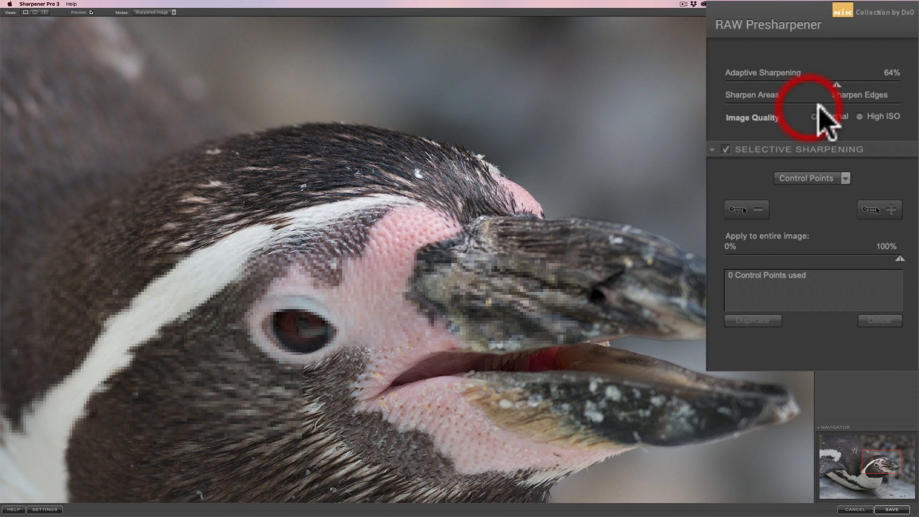
Compare the sharpening preview off and on, first on the whole photo and again zoomed in on the penguin's eye.
click(425, 230)
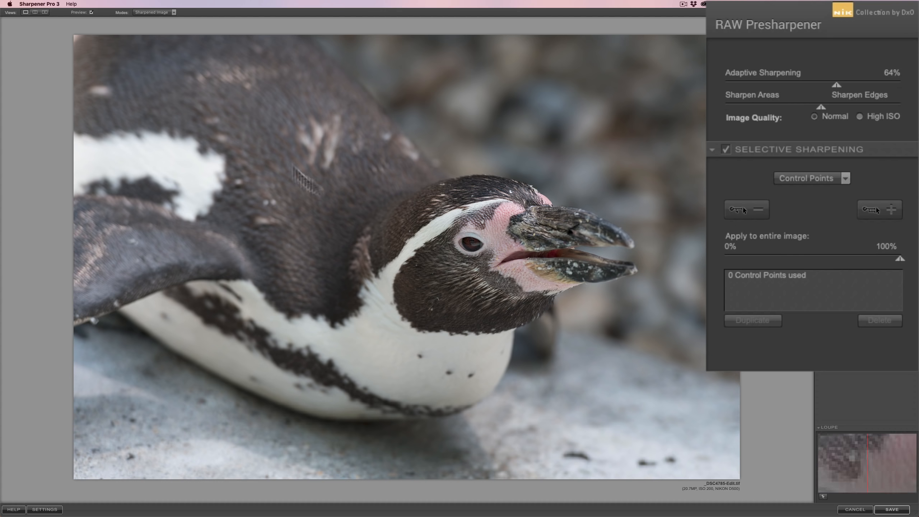
click(92, 12)
click(91, 12)
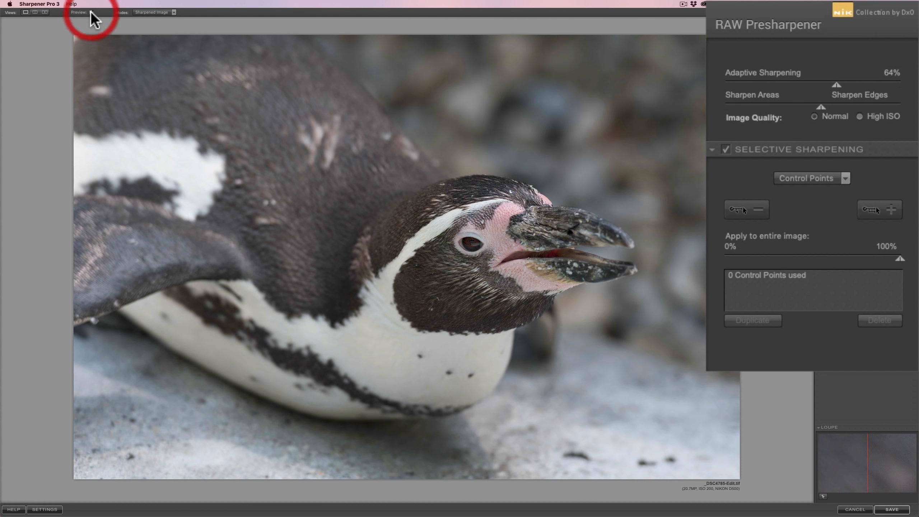
click(470, 245)
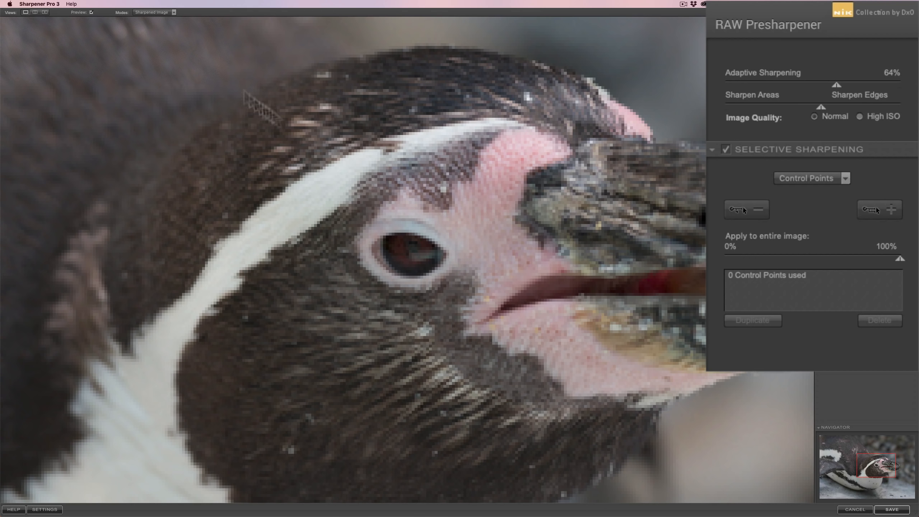
click(92, 12)
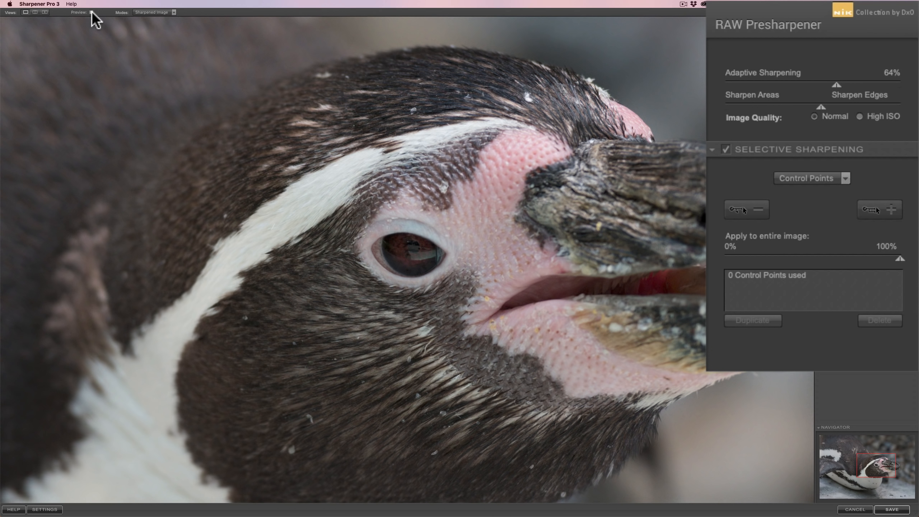
click(92, 12)
click(92, 12)
Raise Adaptive Sharpening to 76% and shift the Areas/Edges balance a little further toward Sharpen Edges.
drag(838, 83, 842, 84)
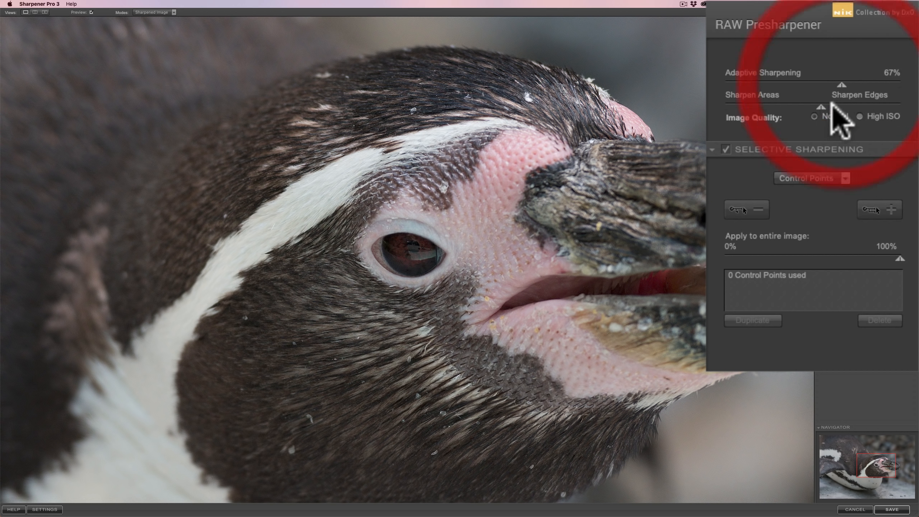
click(822, 107)
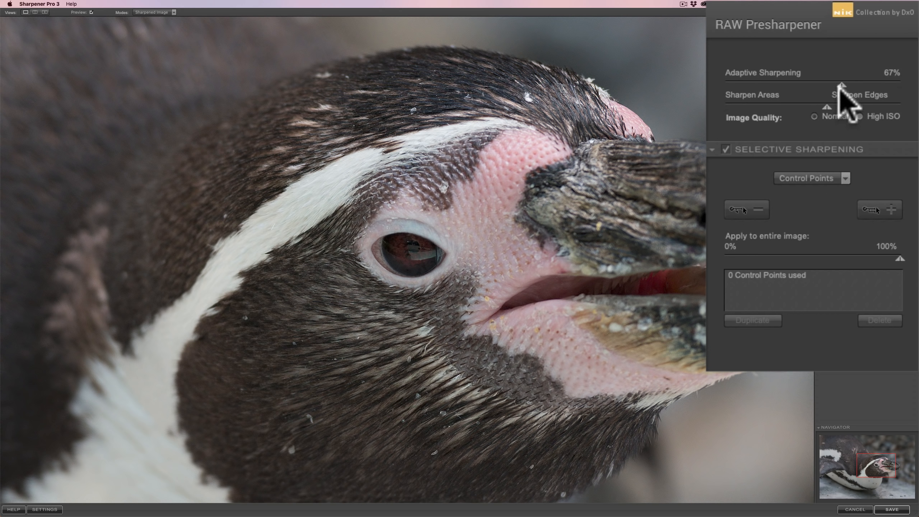
drag(842, 85, 849, 85)
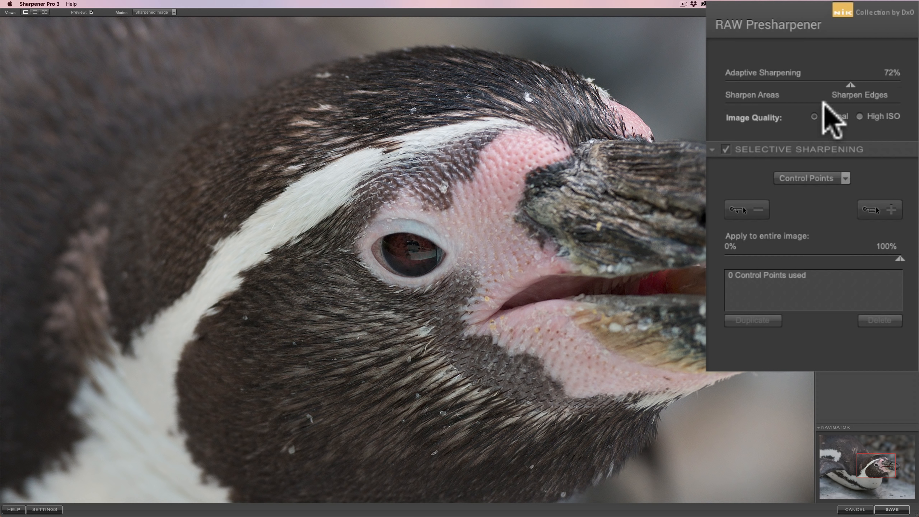
drag(851, 84, 857, 85)
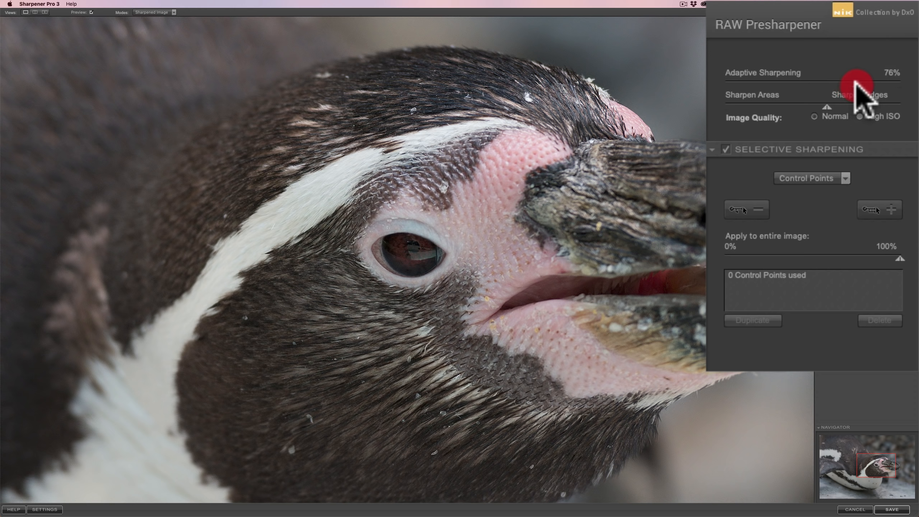
Place a minus control point at 0% on the blurred background above the beak and slightly reduce its area of influence.
click(462, 241)
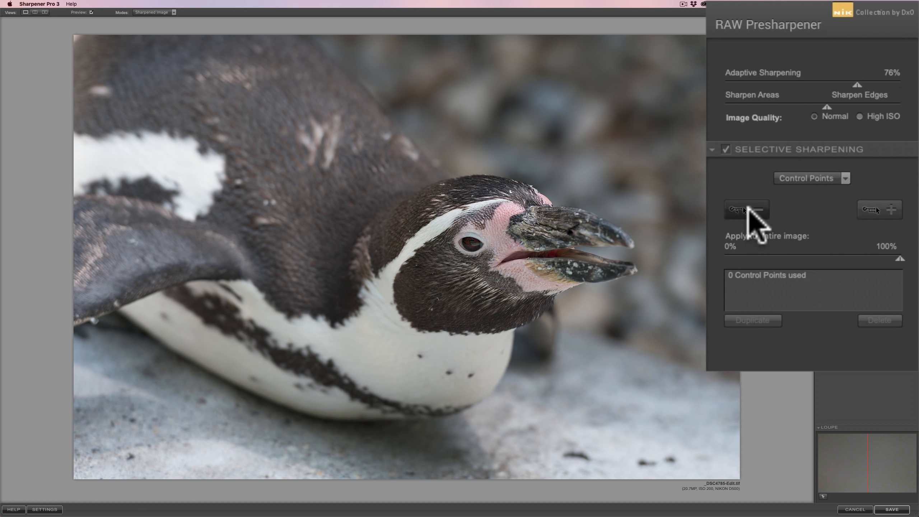
click(755, 208)
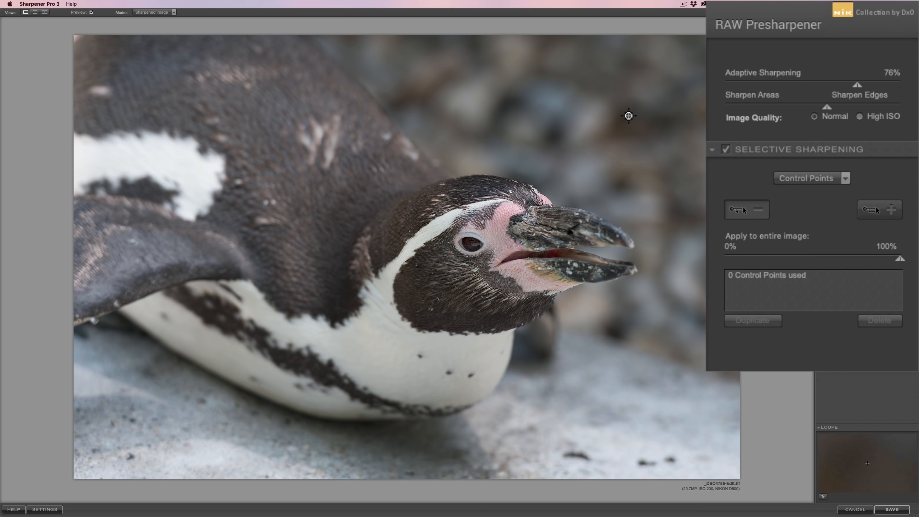
click(589, 116)
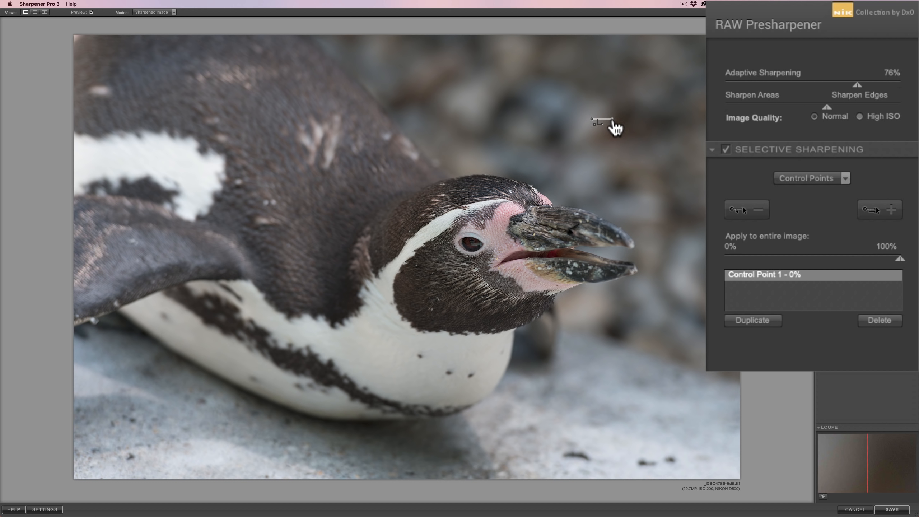
mouse_move(612, 123)
mouse_down()
mouse_move(624, 125)
mouse_move(608, 122)
mouse_up()
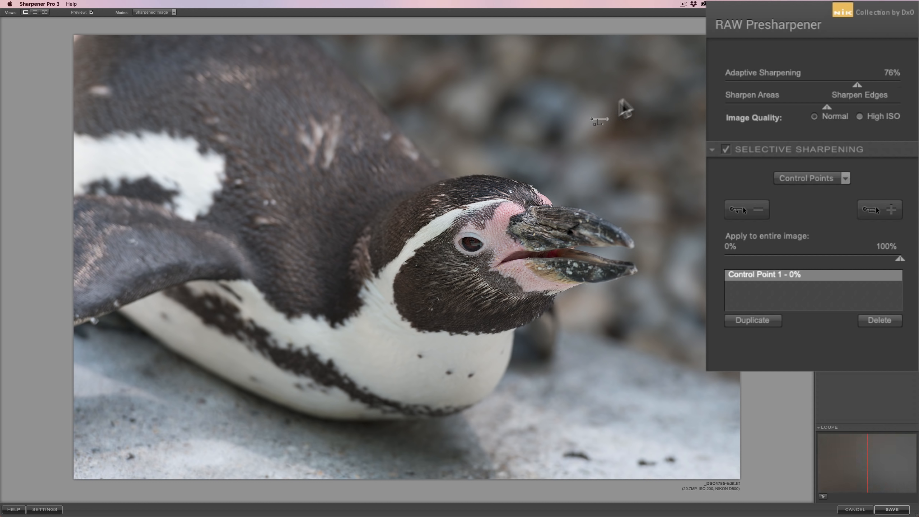
mouse_move(603, 126)
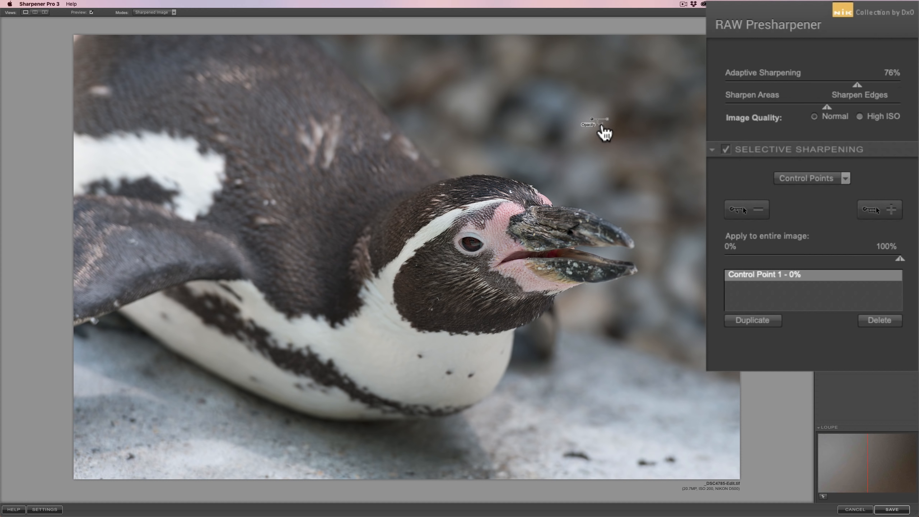
click(603, 126)
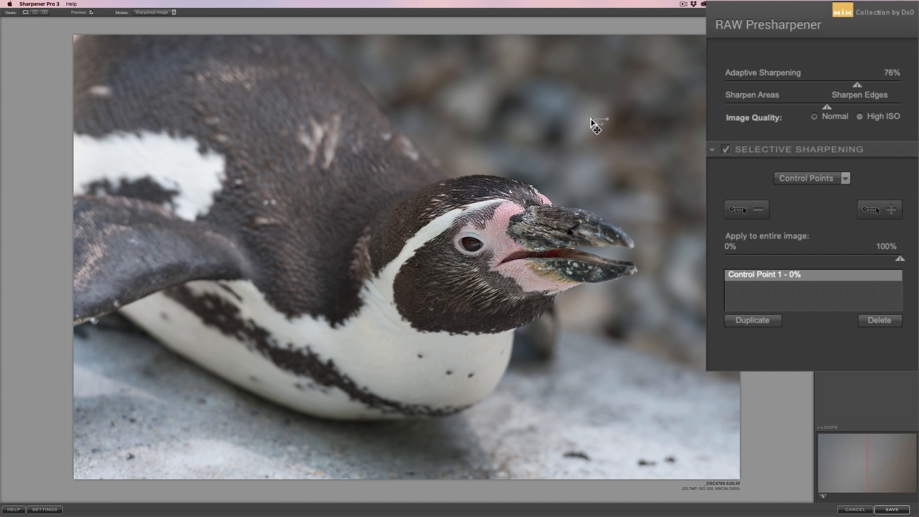
Select the background control point in the zoomed-in view and set the balance fully toward Sharpen Areas.
click(592, 148)
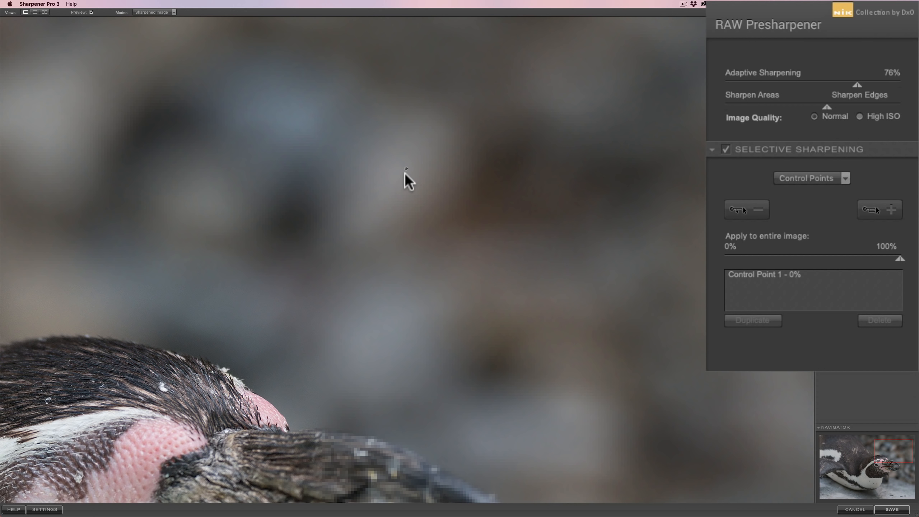
click(406, 170)
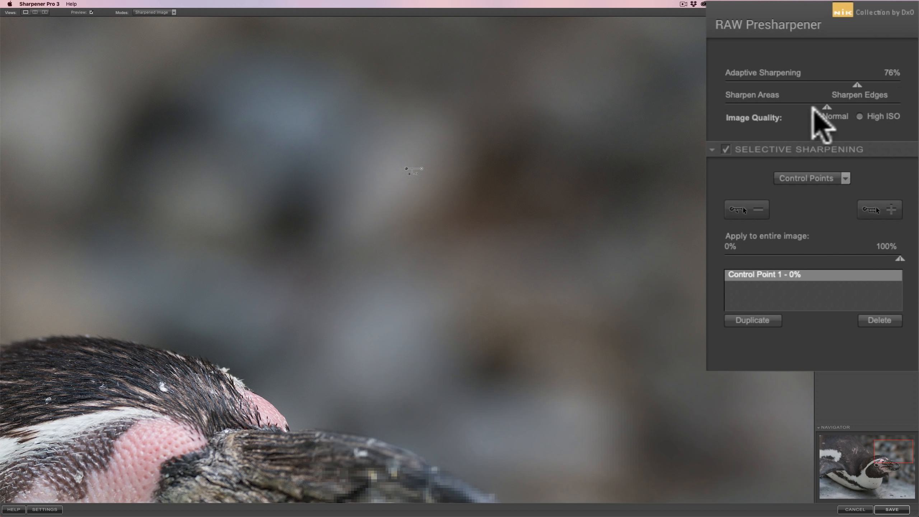
drag(827, 107, 712, 113)
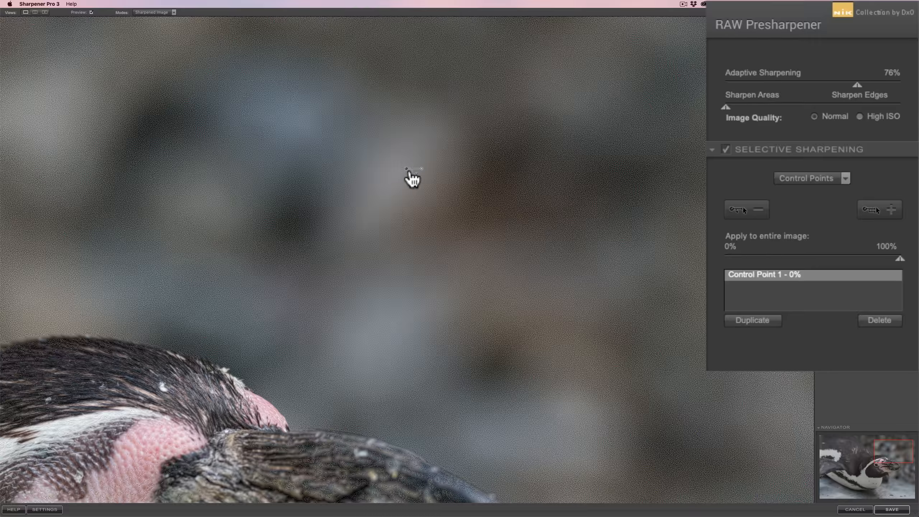
Duplicate the 0% control point and place the copy on the blurred background just to the right of the original.
key(alt)
drag(408, 169, 504, 166)
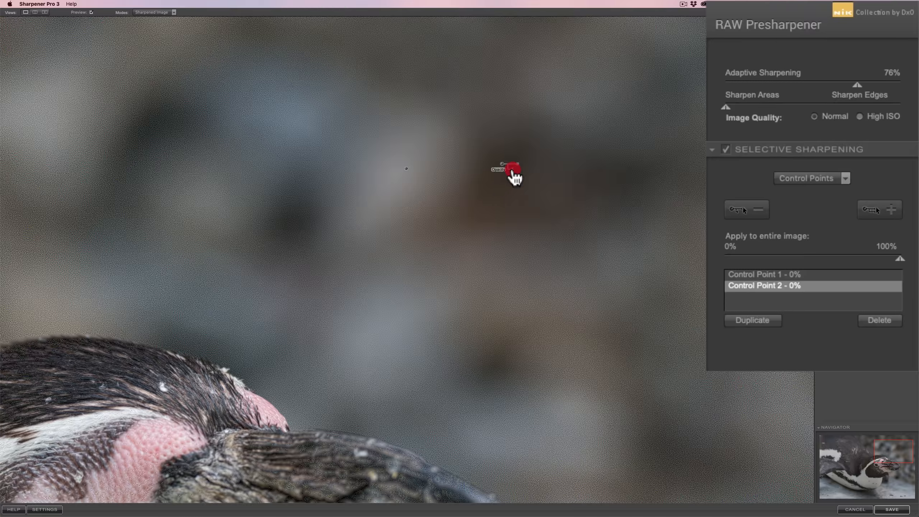
drag(513, 171, 551, 172)
drag(548, 169, 503, 170)
click(370, 271)
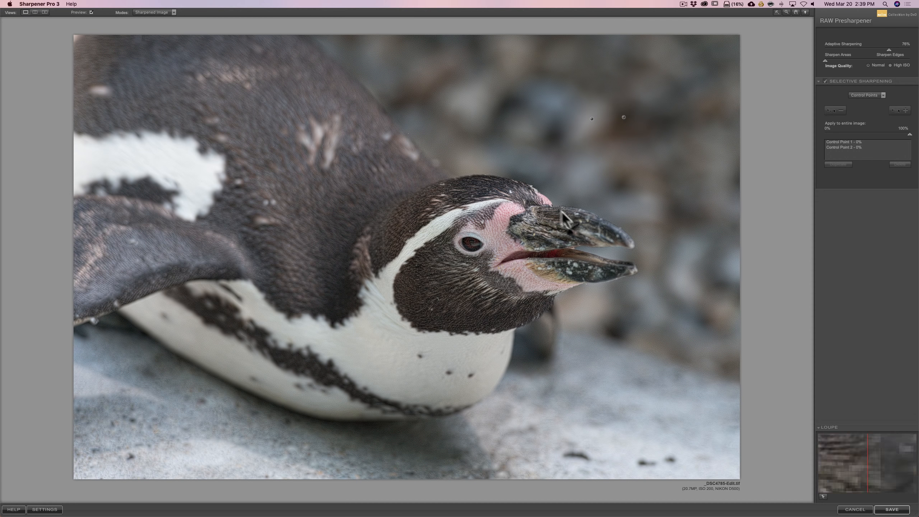
View the Effect Mask to examine where the two background control points limit sharpening, and return to the Sharpened Image mode.
click(174, 11)
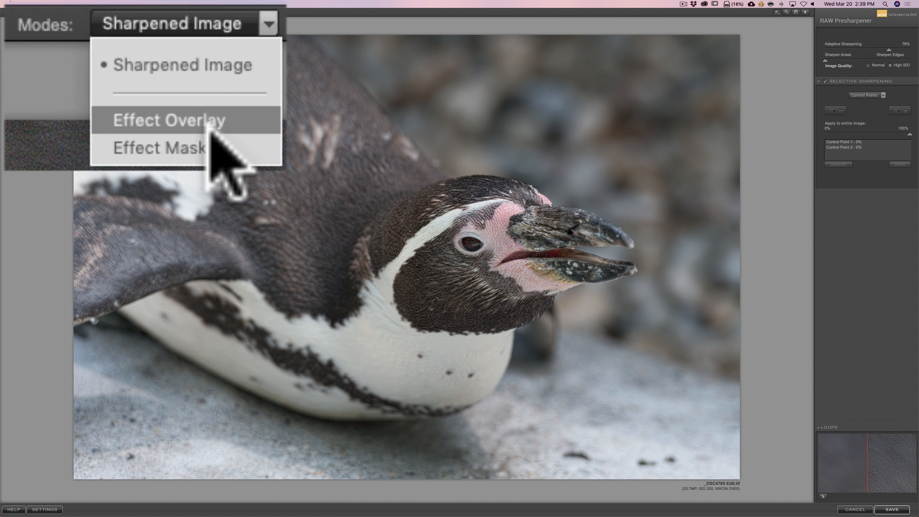
click(158, 41)
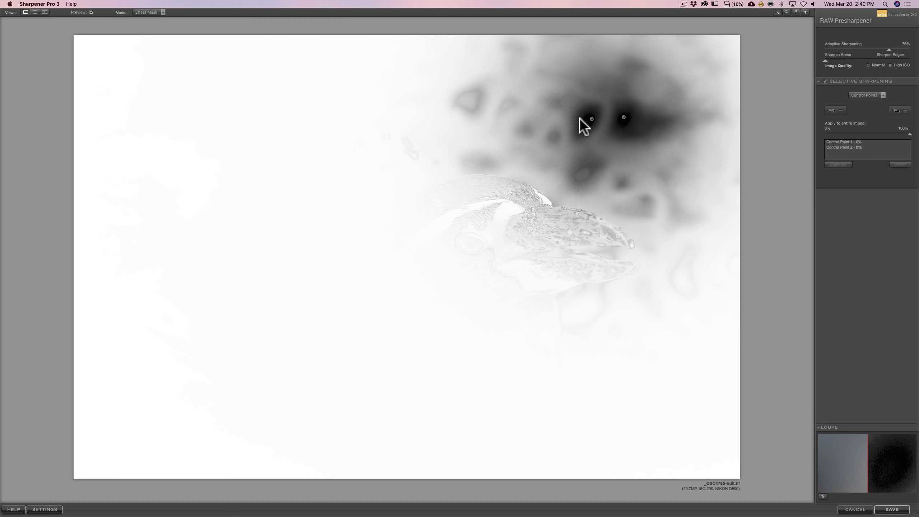
click(591, 119)
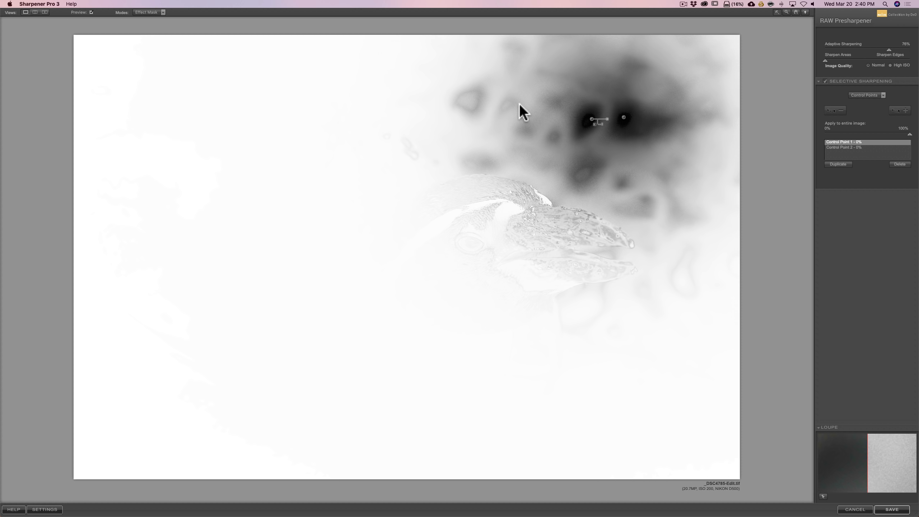
click(163, 12)
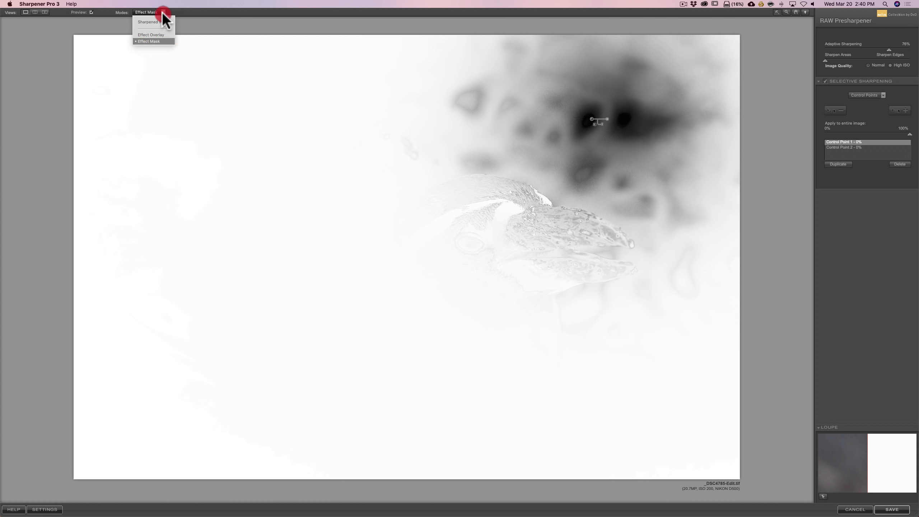
click(163, 20)
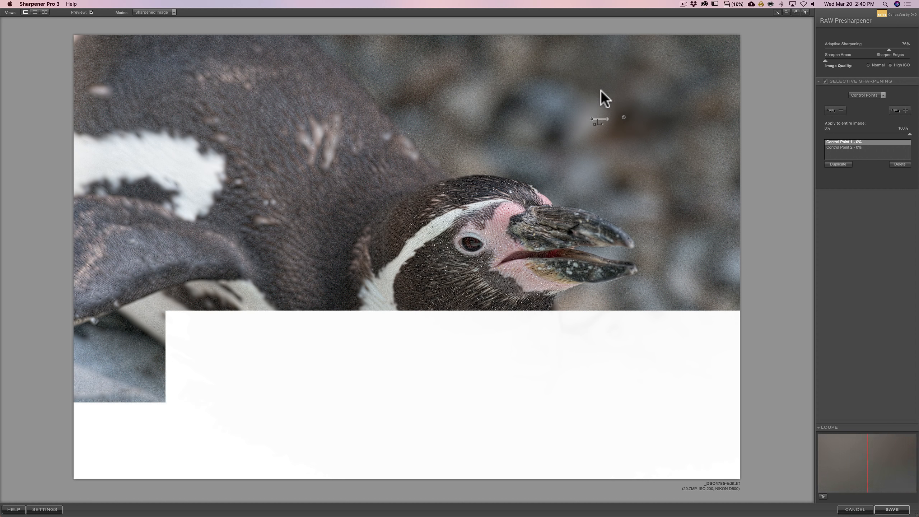
Select both background control points together and delete them.
drag(576, 105, 652, 147)
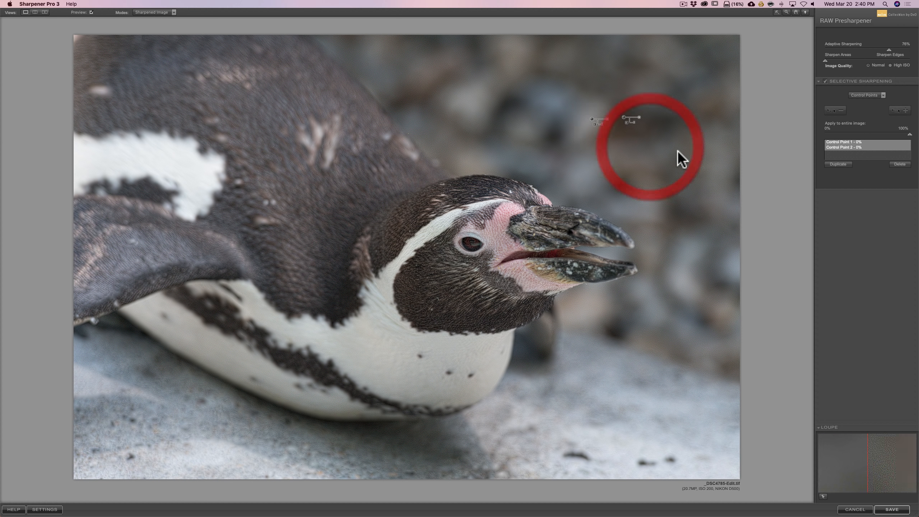
click(900, 165)
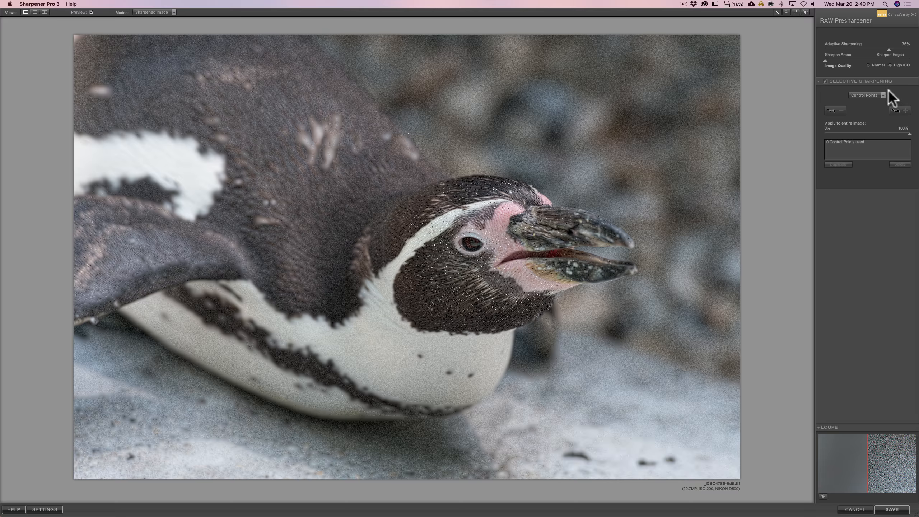
Set Adaptive Sharpening to 70% and the Areas/Edges balance slightly past the middle toward Sharpen Edges, judging the penguin's head up close.
drag(827, 58, 865, 61)
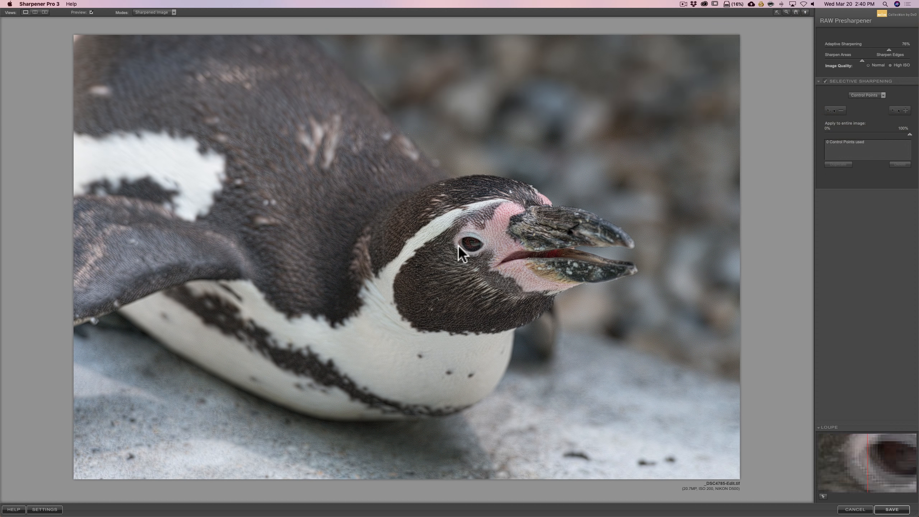
click(469, 234)
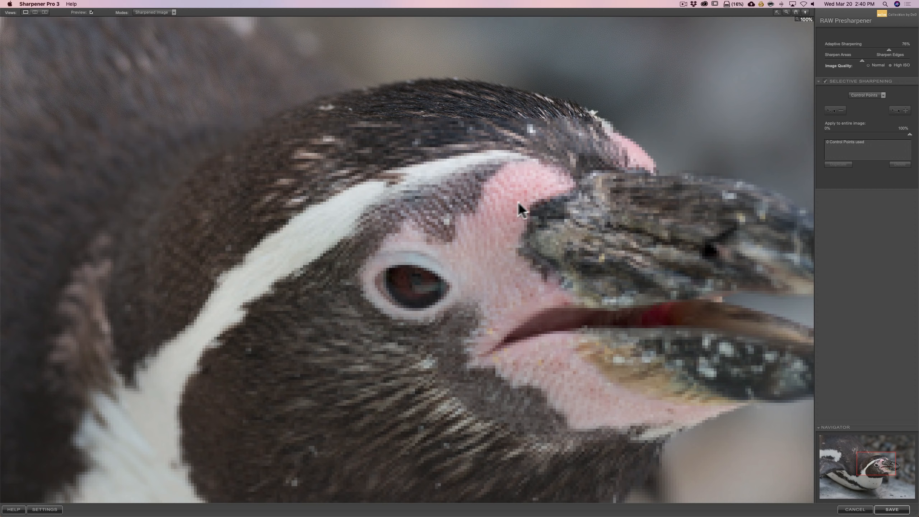
click(865, 61)
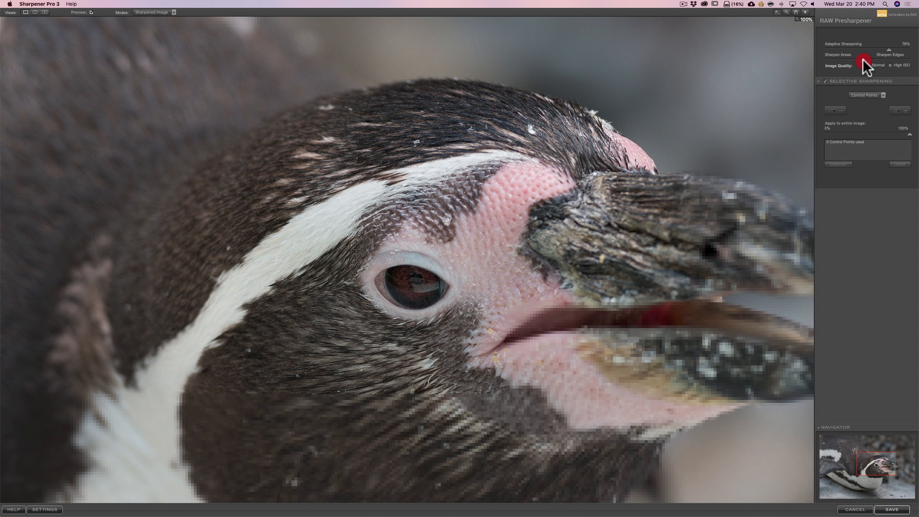
click(883, 48)
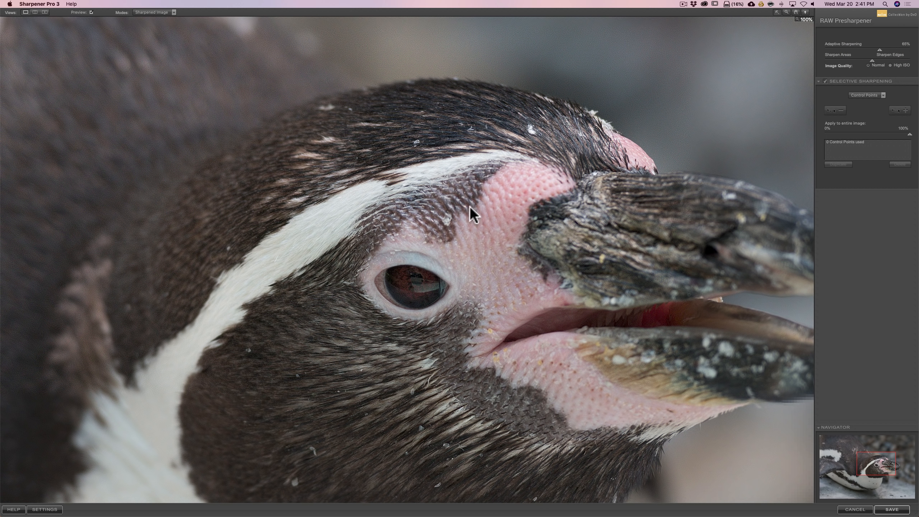
click(884, 49)
click(430, 226)
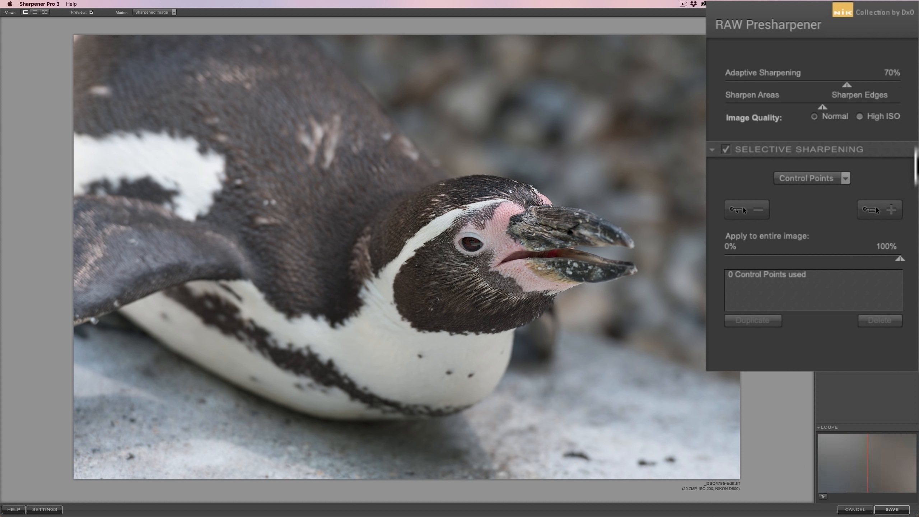
Lower Apply to entire image to 0% and compare the preview off and on, on the whole photo and close up on the eye.
drag(900, 259, 843, 256)
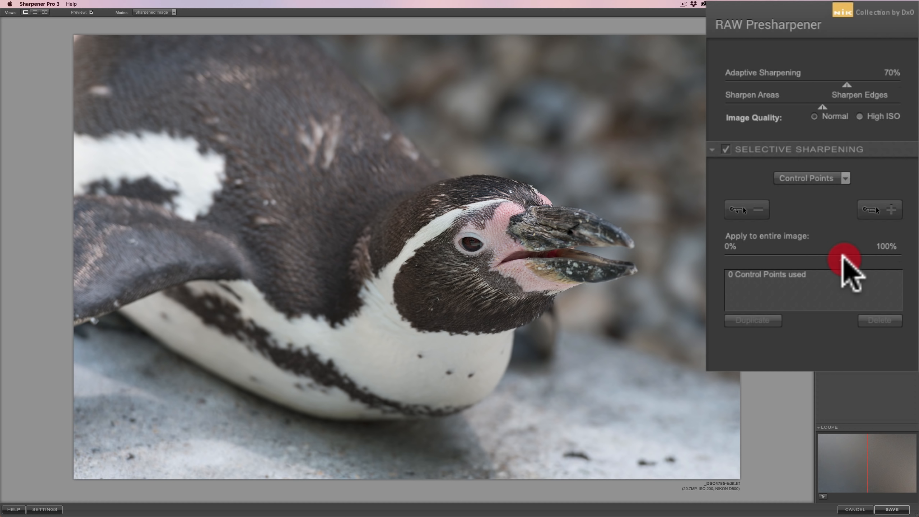
drag(843, 258, 737, 258)
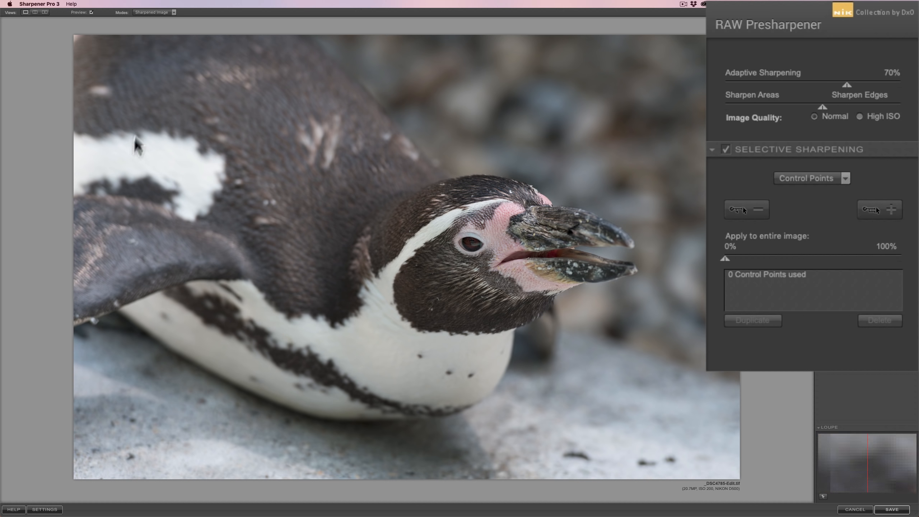
click(91, 12)
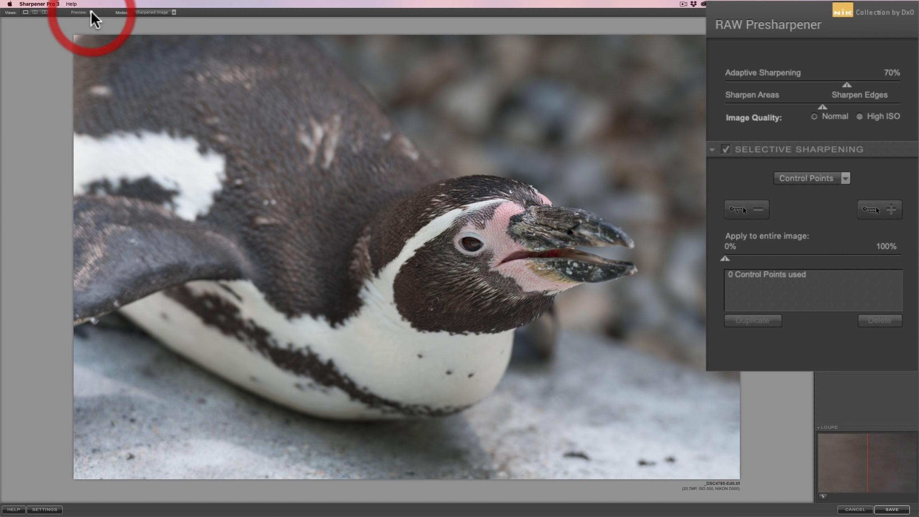
click(91, 12)
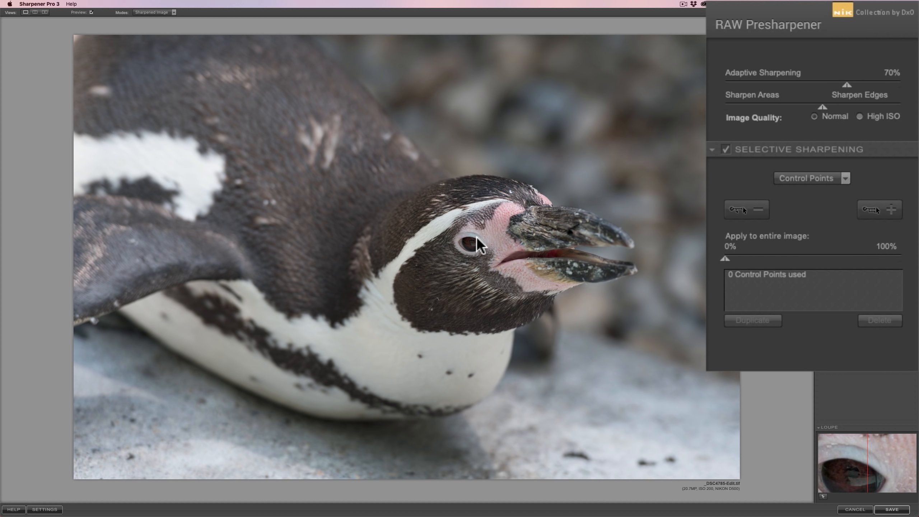
click(480, 245)
click(91, 12)
click(90, 12)
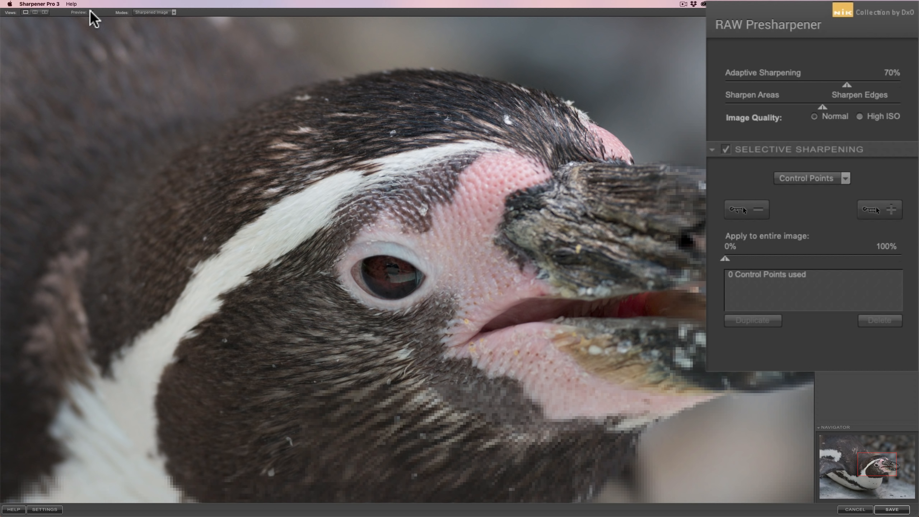
click(91, 12)
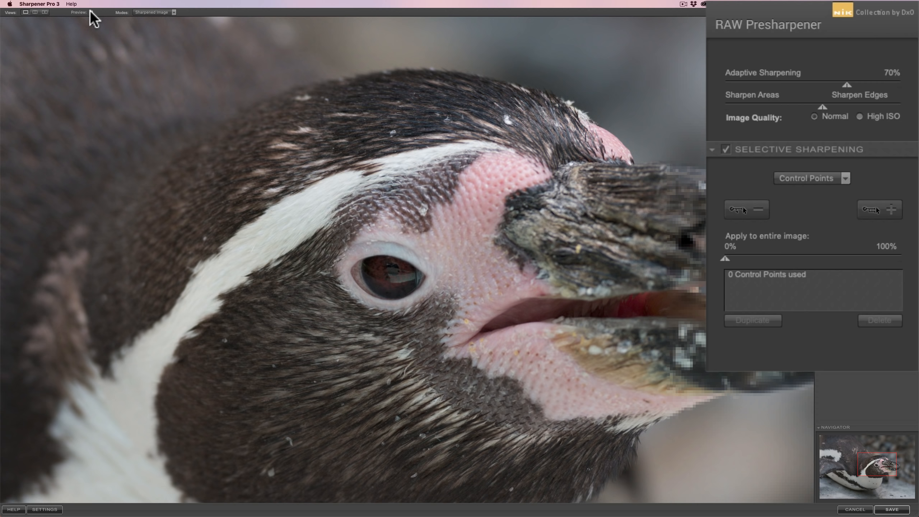
click(91, 13)
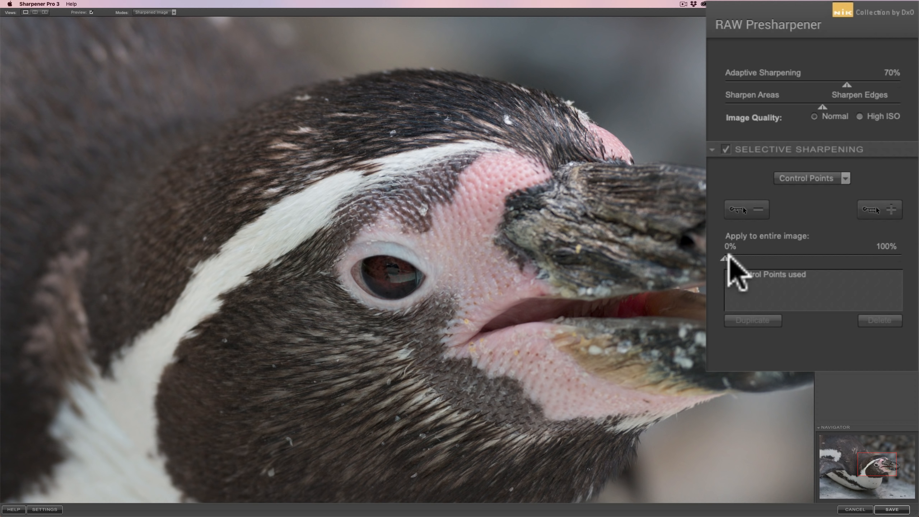
Set Apply to entire image to 100% and compare the preview off and on close up on the penguin's head.
drag(726, 258, 916, 263)
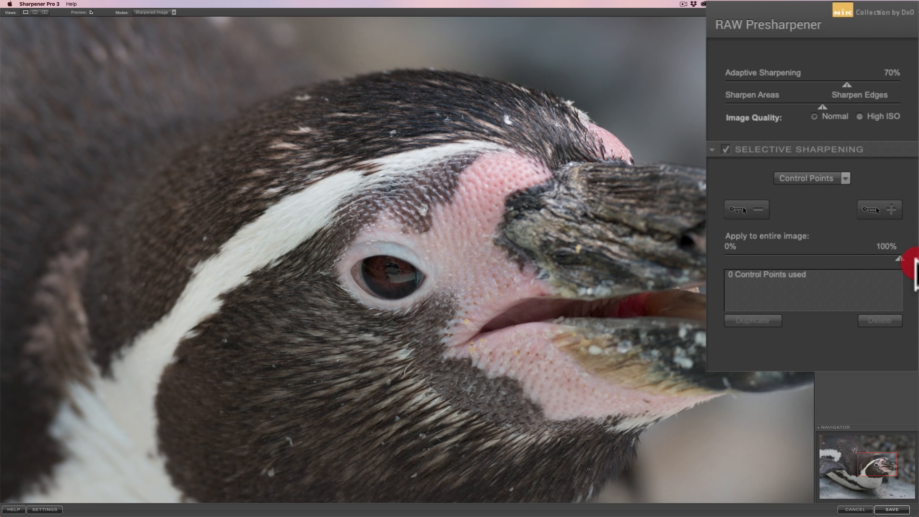
click(91, 11)
click(92, 12)
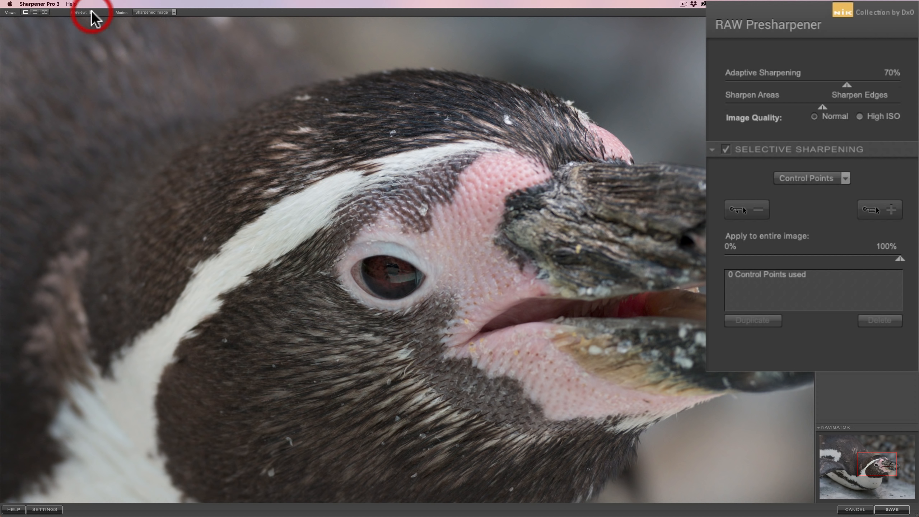
click(91, 12)
click(91, 11)
click(91, 12)
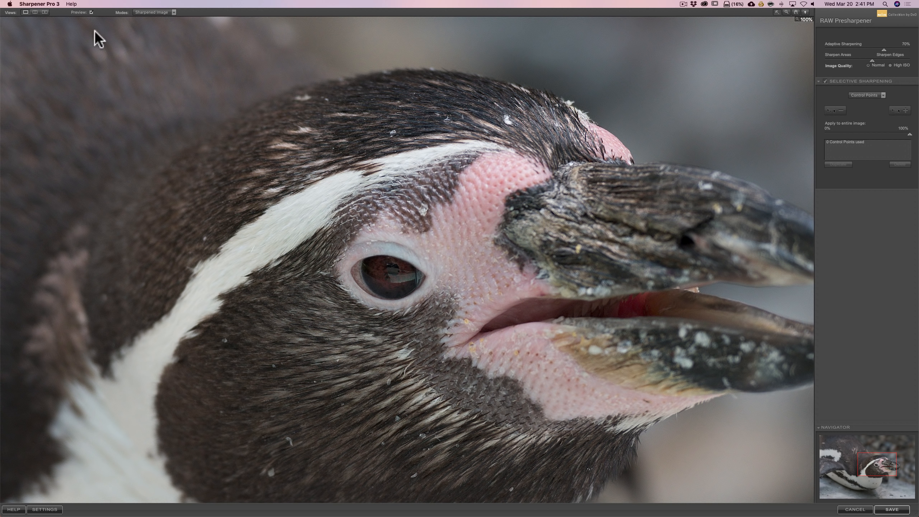
click(90, 11)
click(91, 12)
click(90, 11)
click(468, 205)
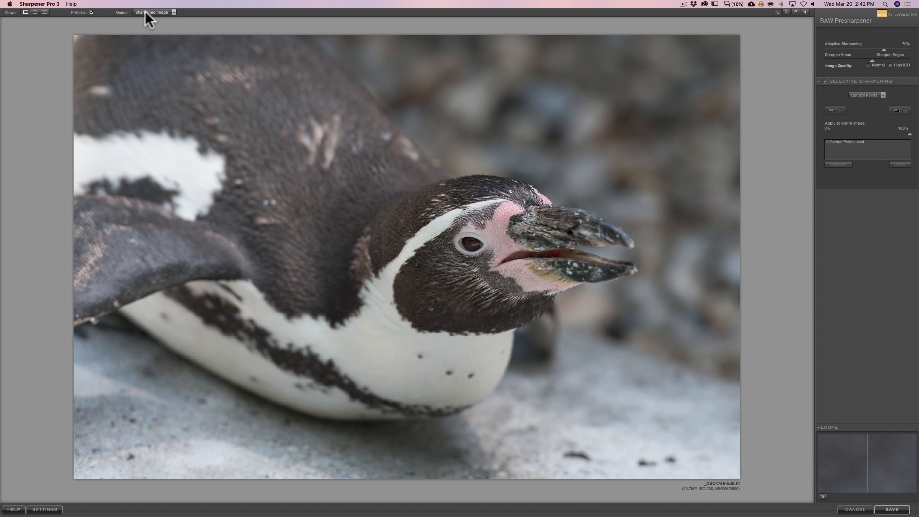
Examine the Effect Overlay while varying Apply to entire image down to 0% and back to 100%, and return to Sharpened Image.
click(172, 11)
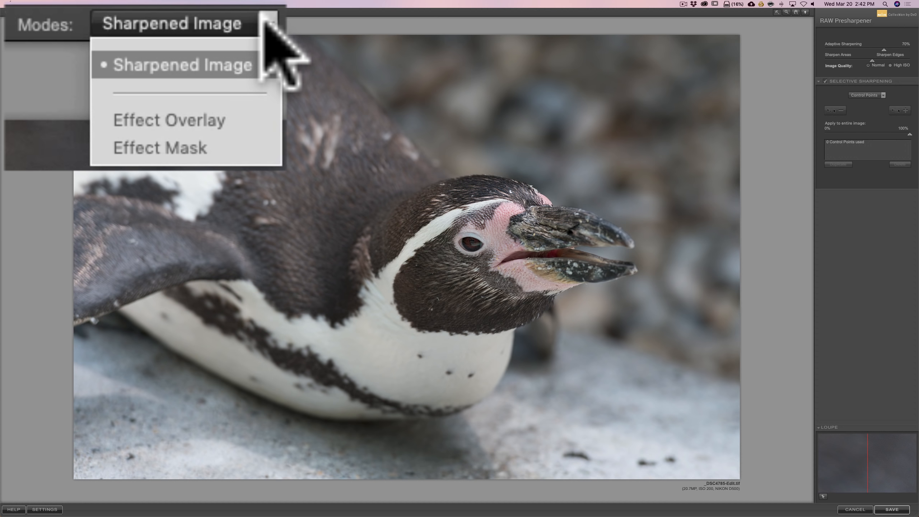
click(215, 121)
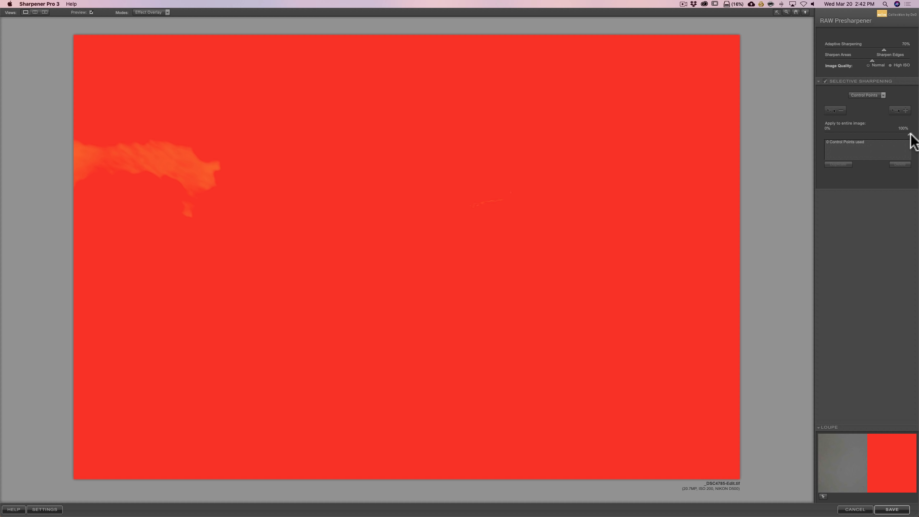
drag(911, 134, 860, 134)
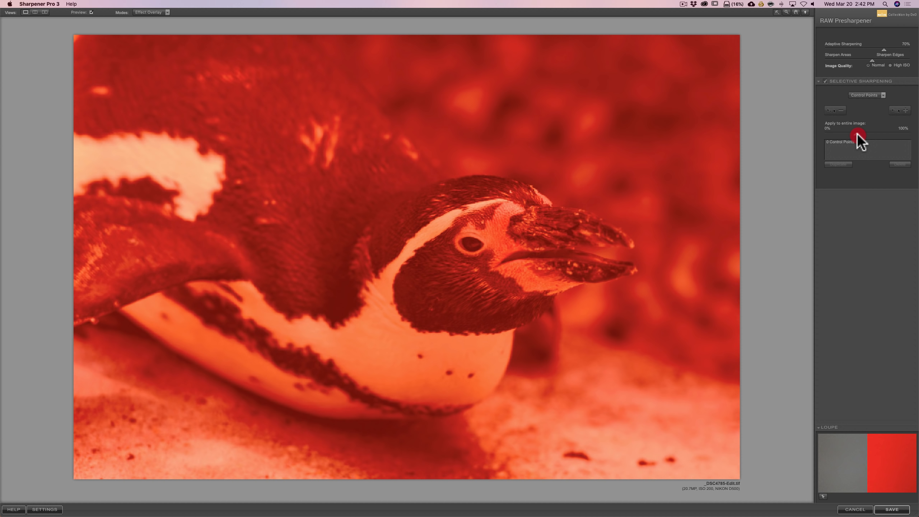
drag(853, 133, 800, 139)
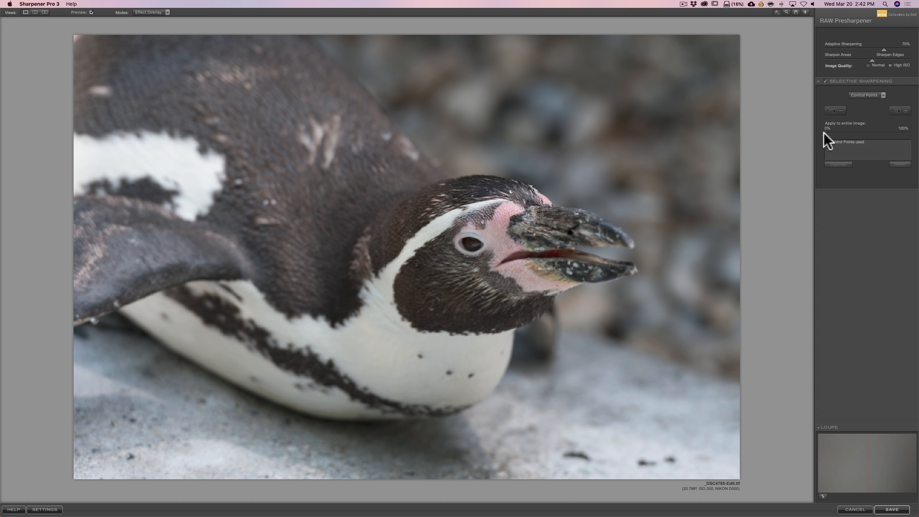
click(910, 134)
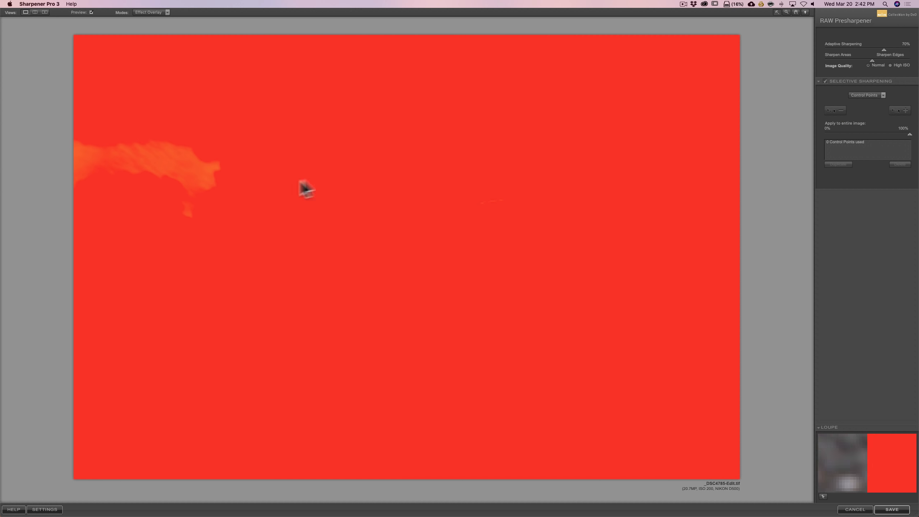
click(150, 11)
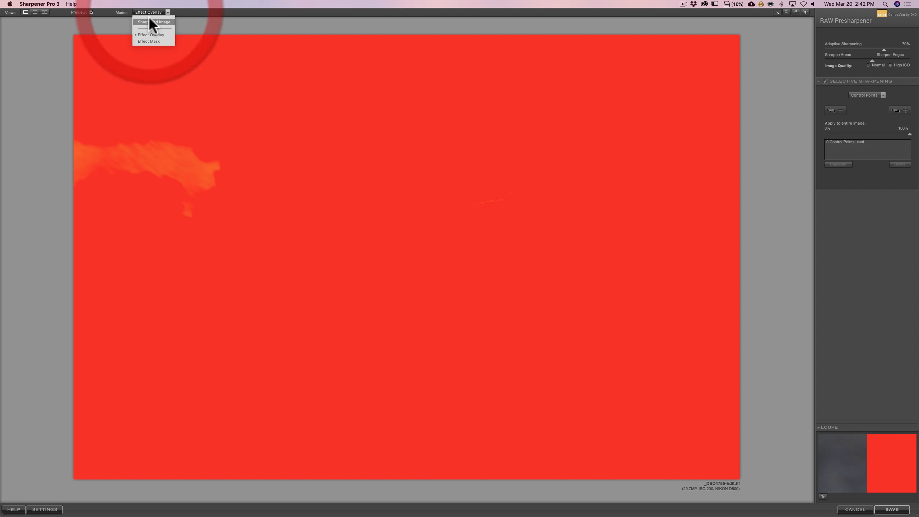
click(149, 19)
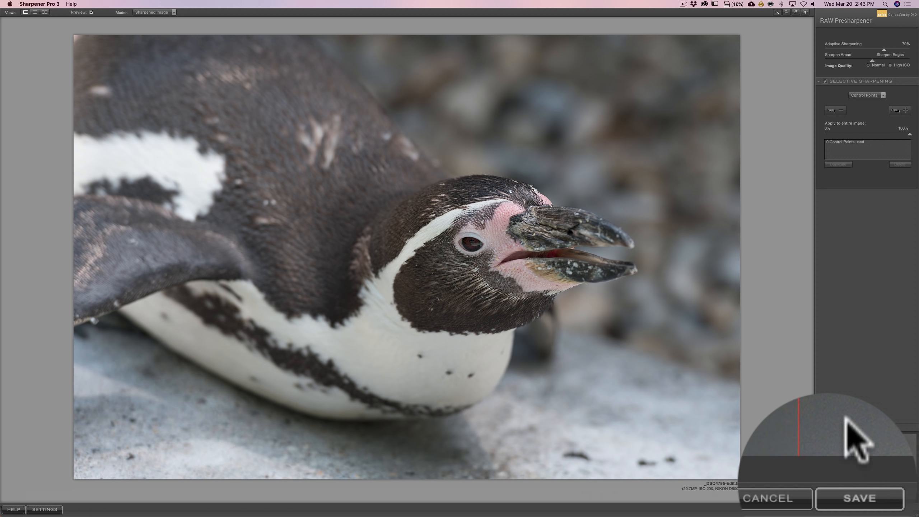
Save the presharpened photo and switch to Lightroom.
click(892, 509)
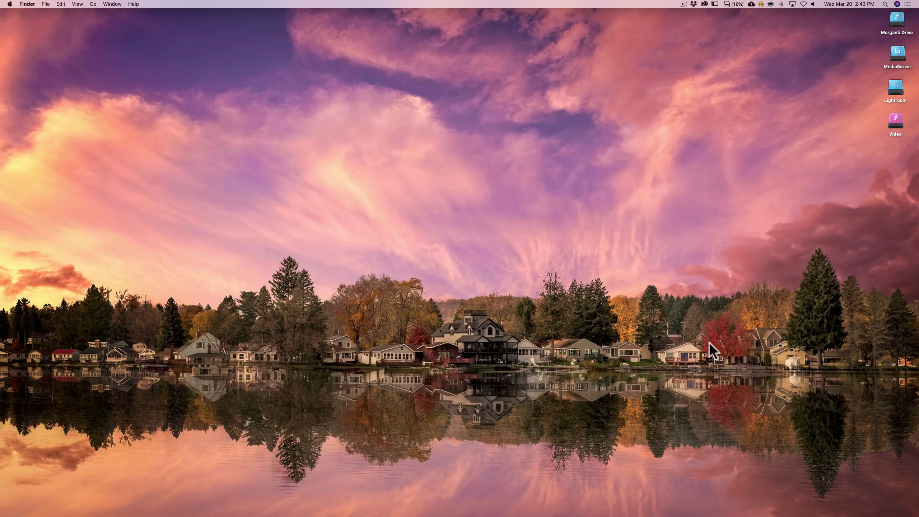
mouse_move(578, 516)
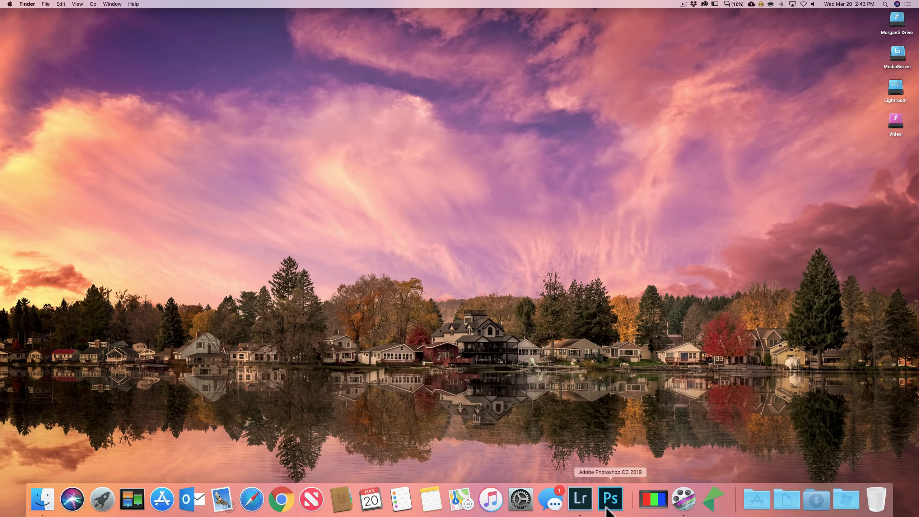
click(579, 500)
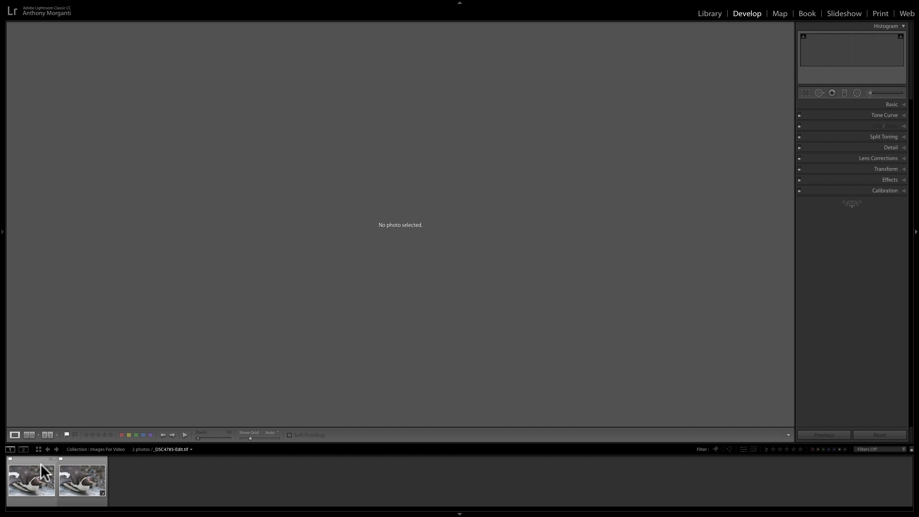
View the original _DSC4785.NEF, return to _DSC4785-Edit.tif, and resolve its metadata conflict by importing settings from disk.
click(78, 482)
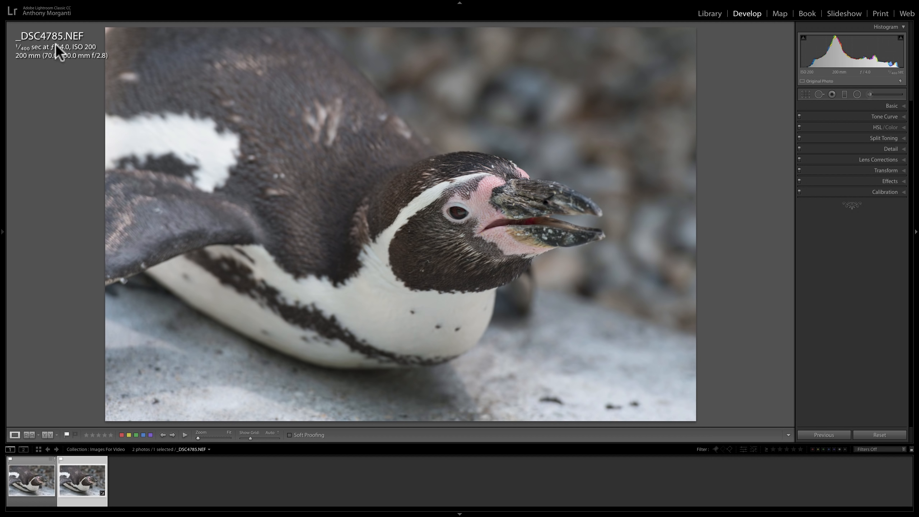
click(50, 468)
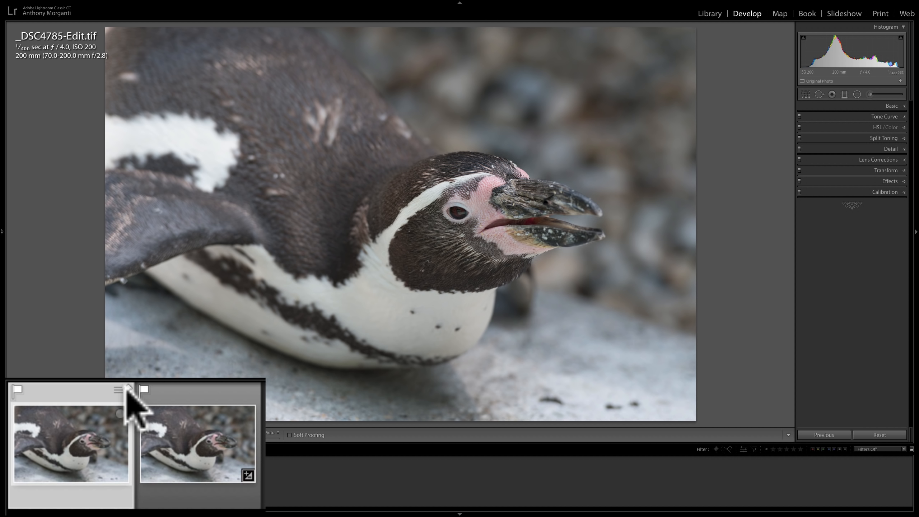
click(53, 459)
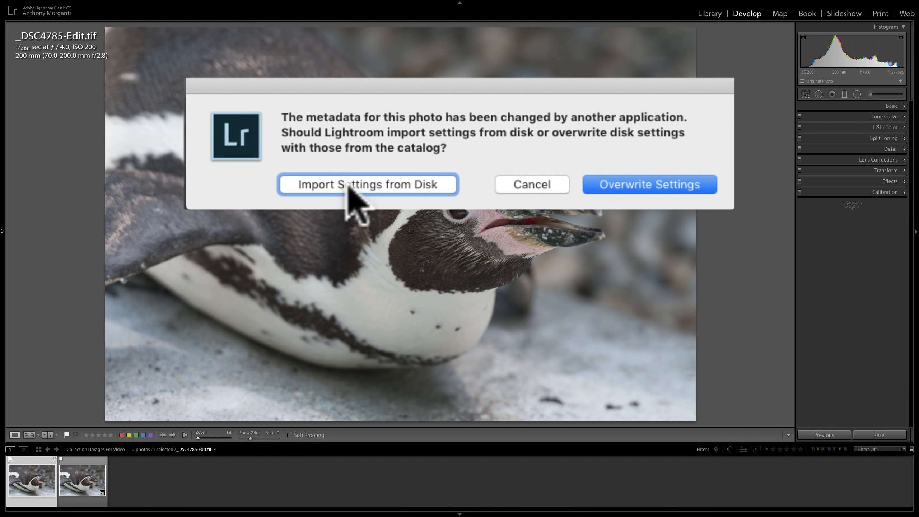
click(369, 185)
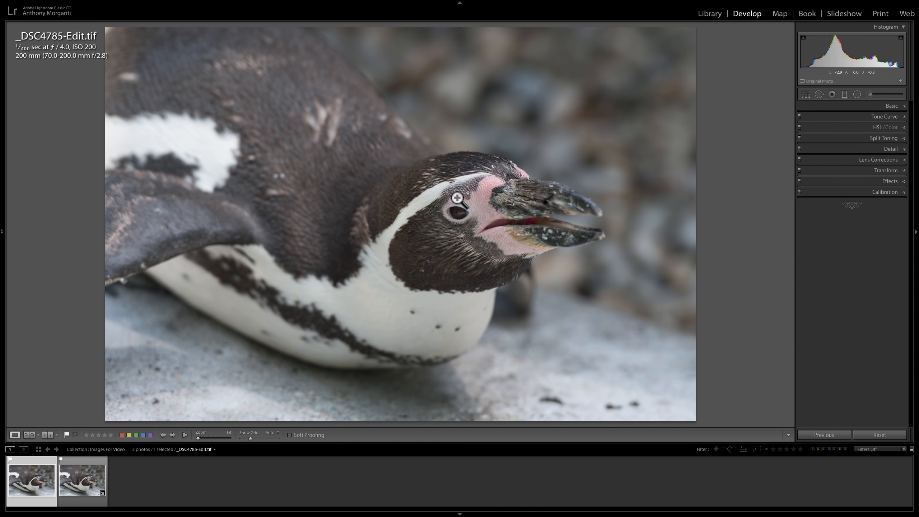
Compare _DSC4785-Edit.tif with _DSC4785.NEF side by side, close up around the penguin's eye and beak, and return to the TIFF alone in Loupe view.
key(c)
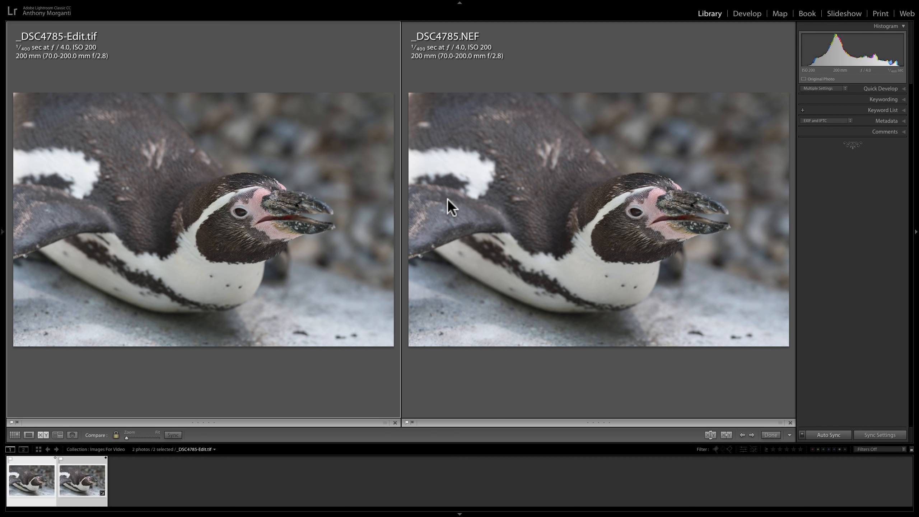
click(242, 209)
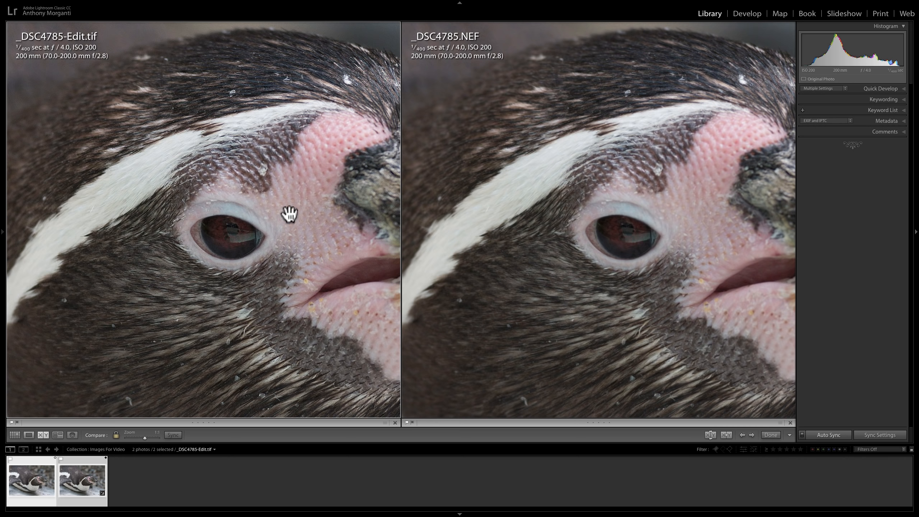
drag(289, 212, 82, 148)
drag(246, 144, 243, 176)
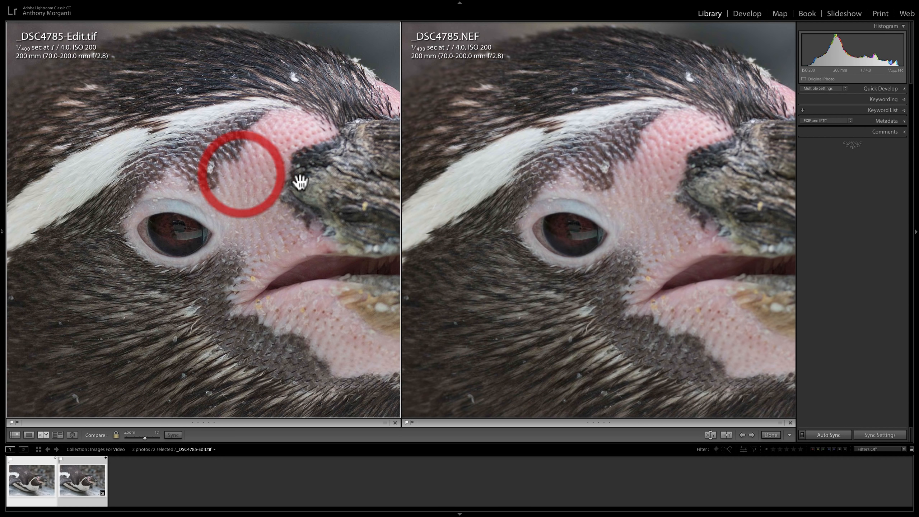
click(300, 182)
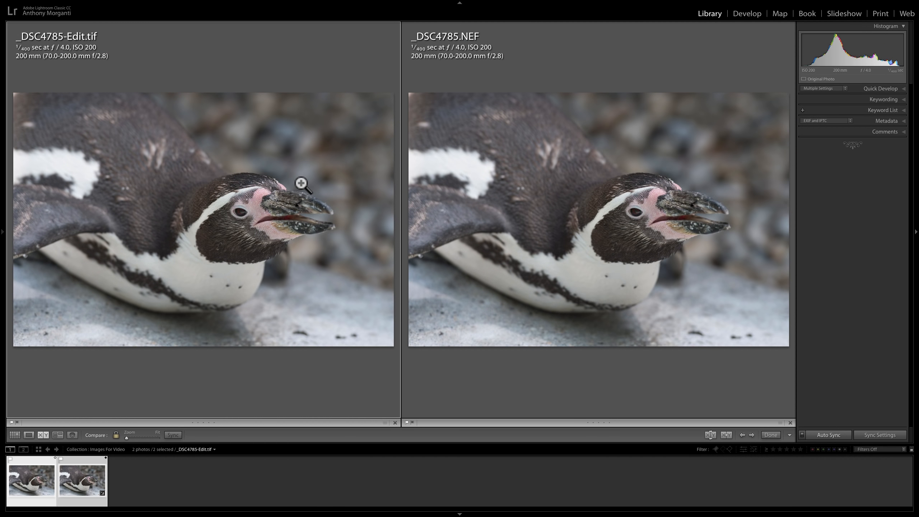
key(e)
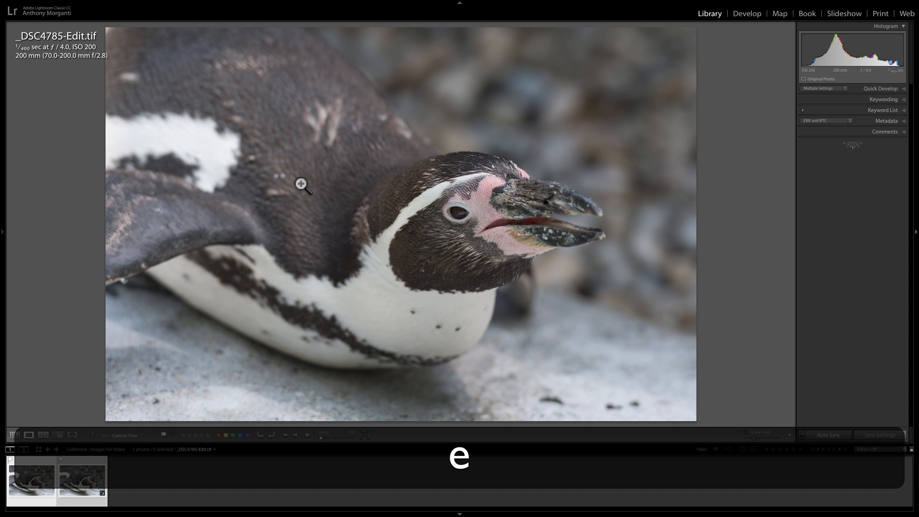
super+click(82, 472)
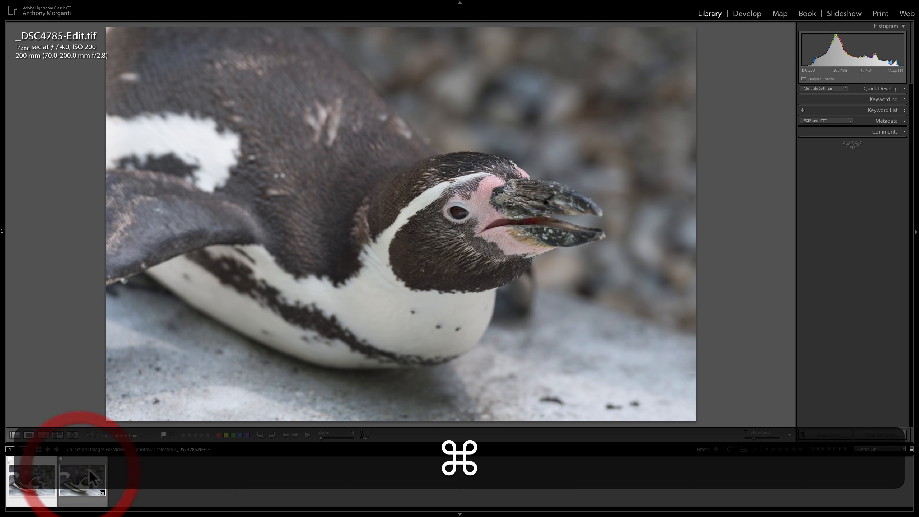